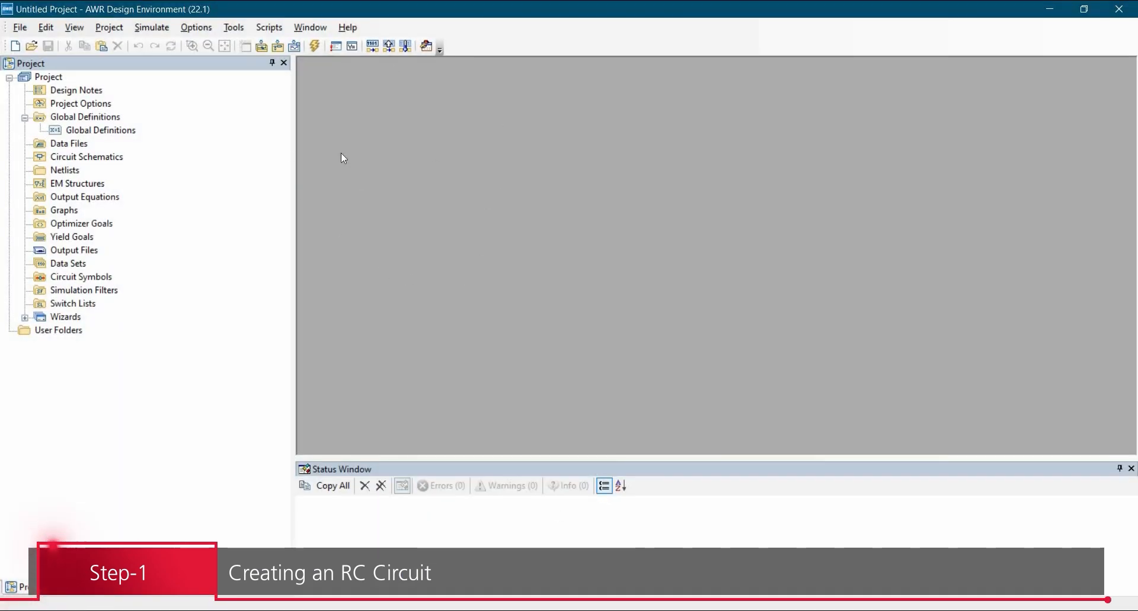
# Step: In Project Options, set global unit multipliers: frequency kHz, capacitance nF, inductance mH
pyautogui.click(87, 110)
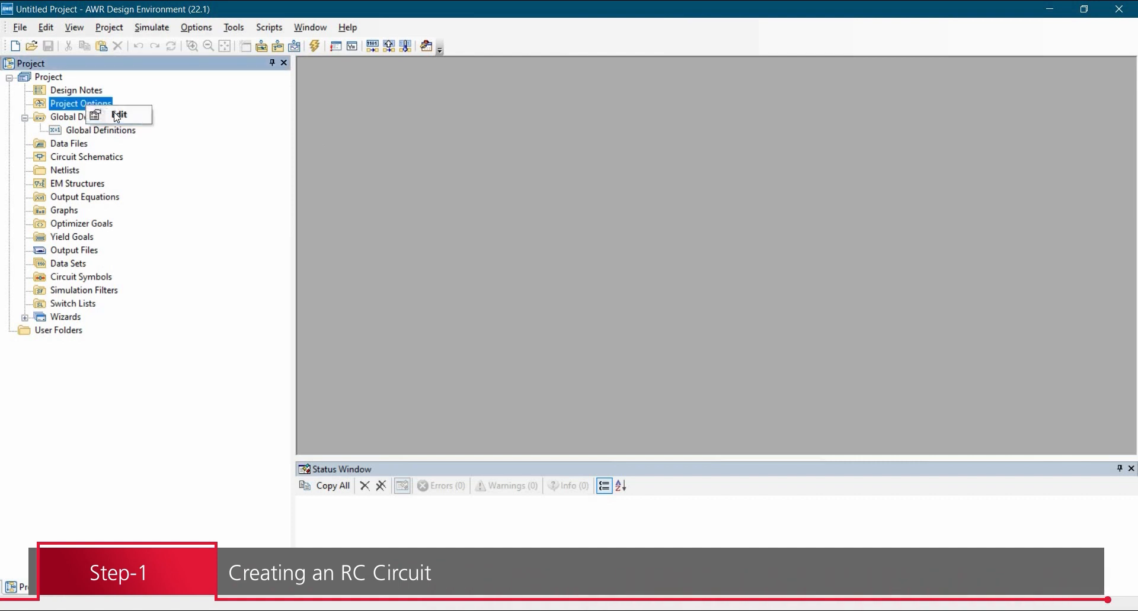
pyautogui.doubleClick(68, 112)
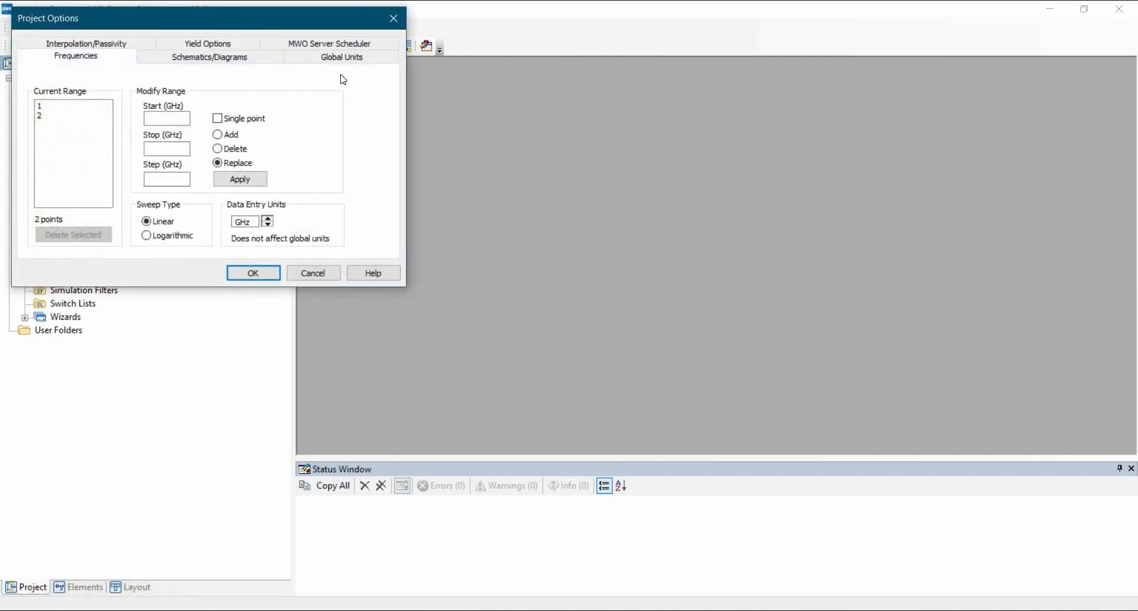
pyautogui.click(342, 56)
pyautogui.click(73, 171)
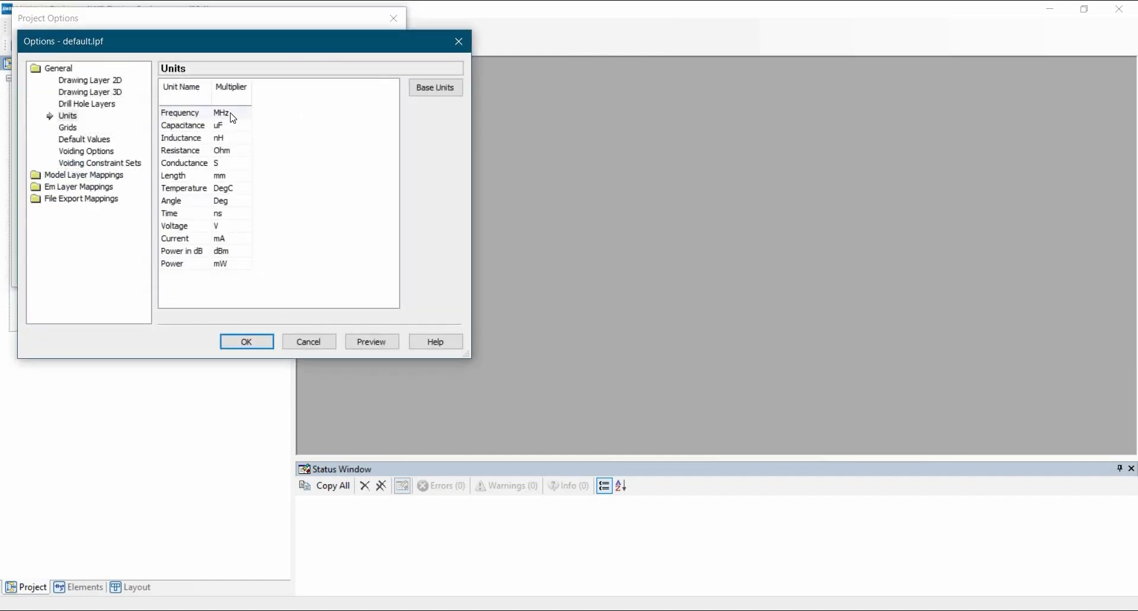
pyautogui.click(232, 116)
pyautogui.click(224, 139)
pyautogui.click(234, 126)
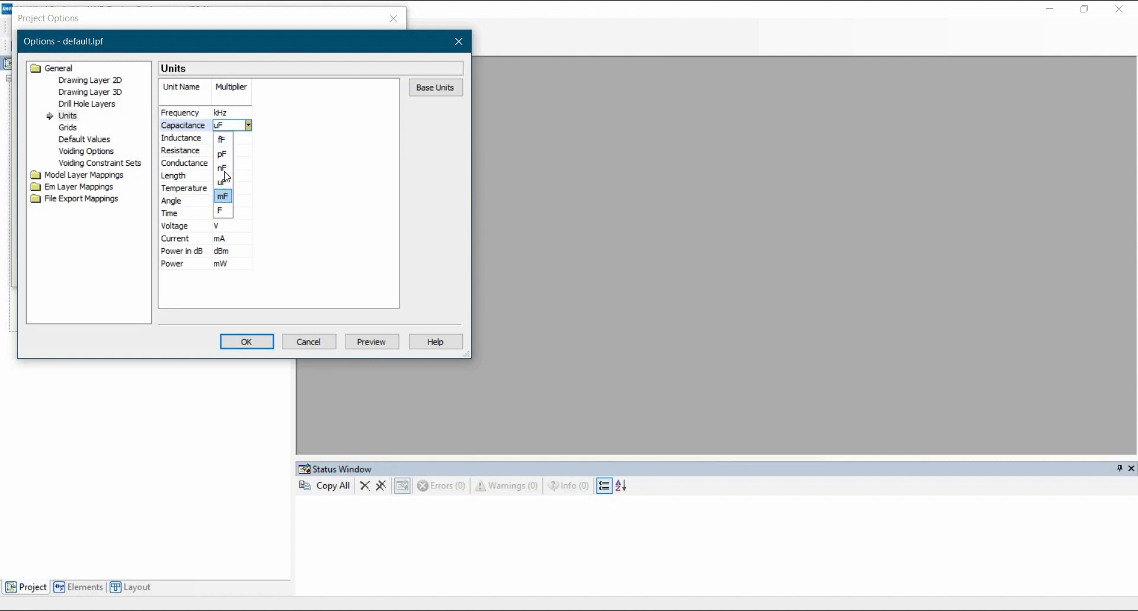
pyautogui.click(222, 168)
pyautogui.click(234, 138)
pyautogui.click(225, 209)
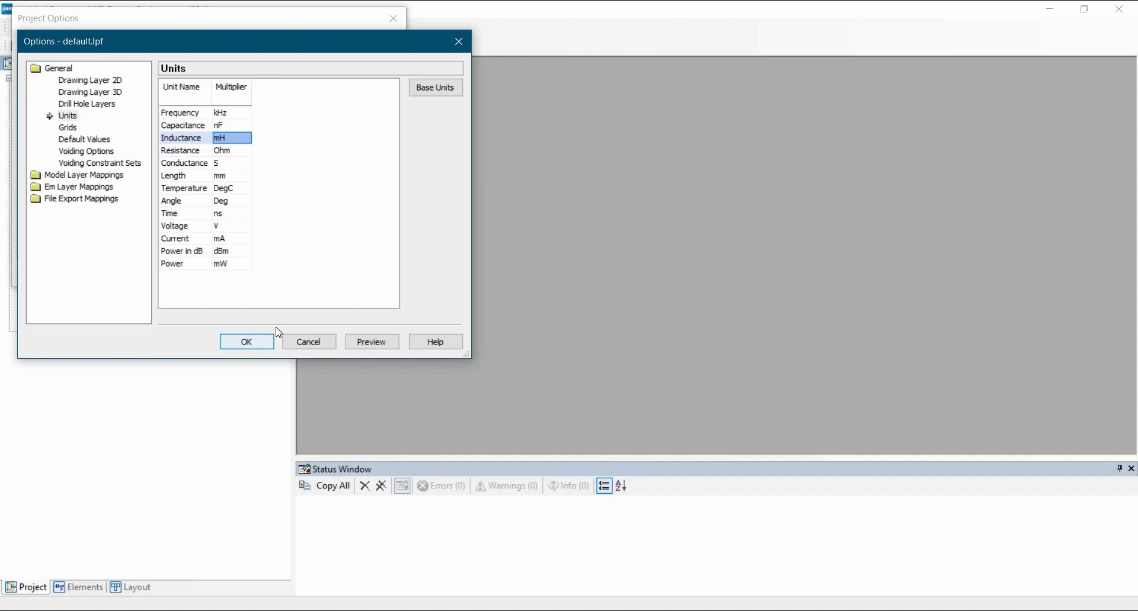
pyautogui.click(247, 342)
pyautogui.click(251, 276)
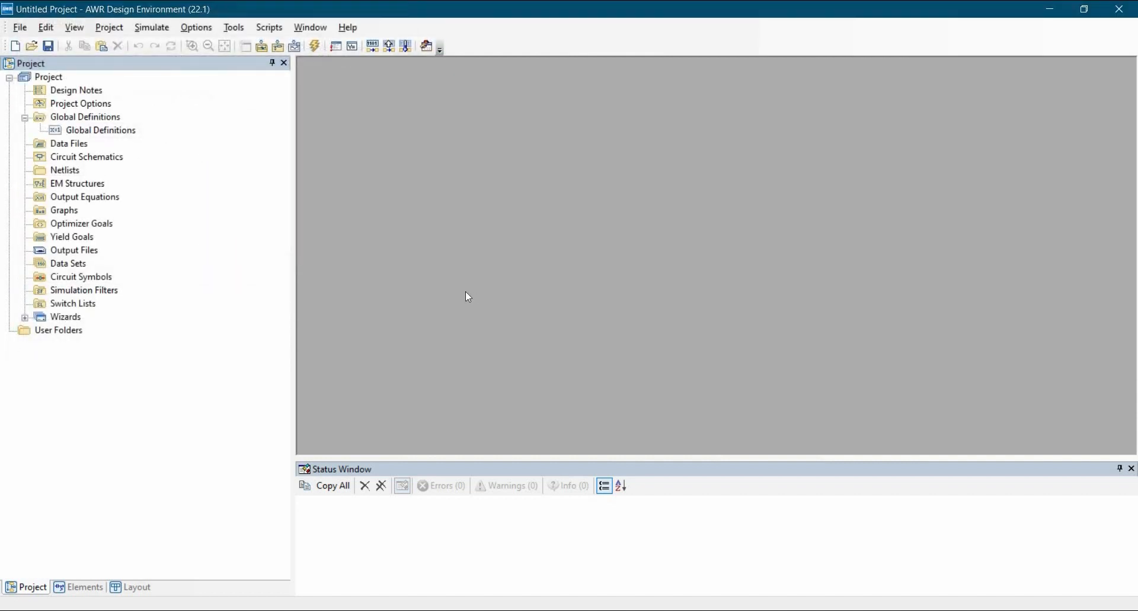
# Step: Create a circuit schematic named Freq_res and maximize its window
pyautogui.click(89, 157)
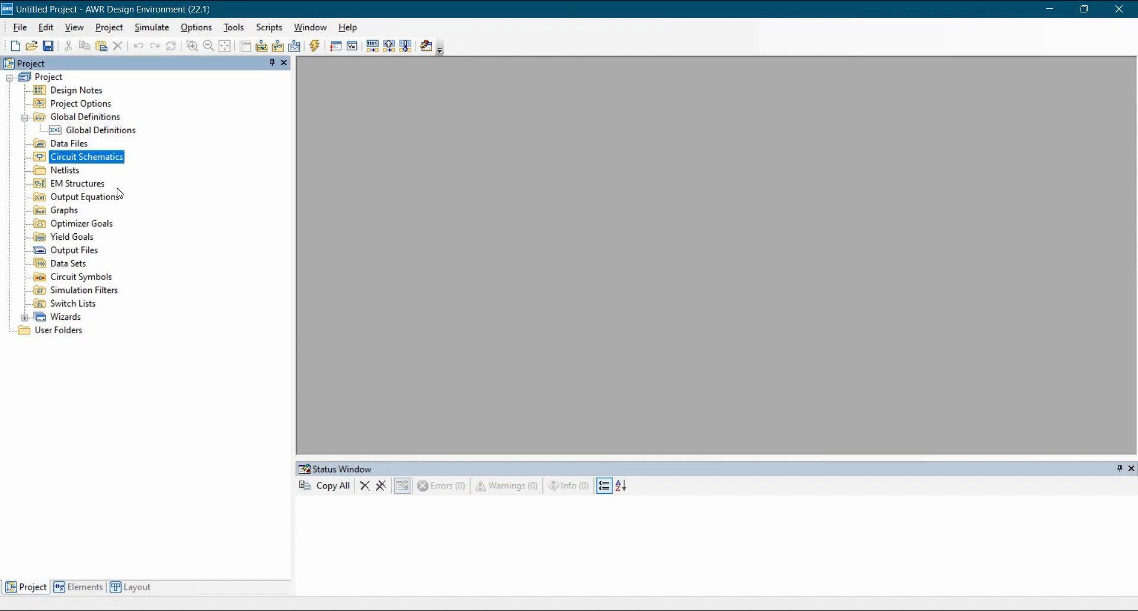
pyautogui.rightClick(89, 158)
pyautogui.click(118, 188)
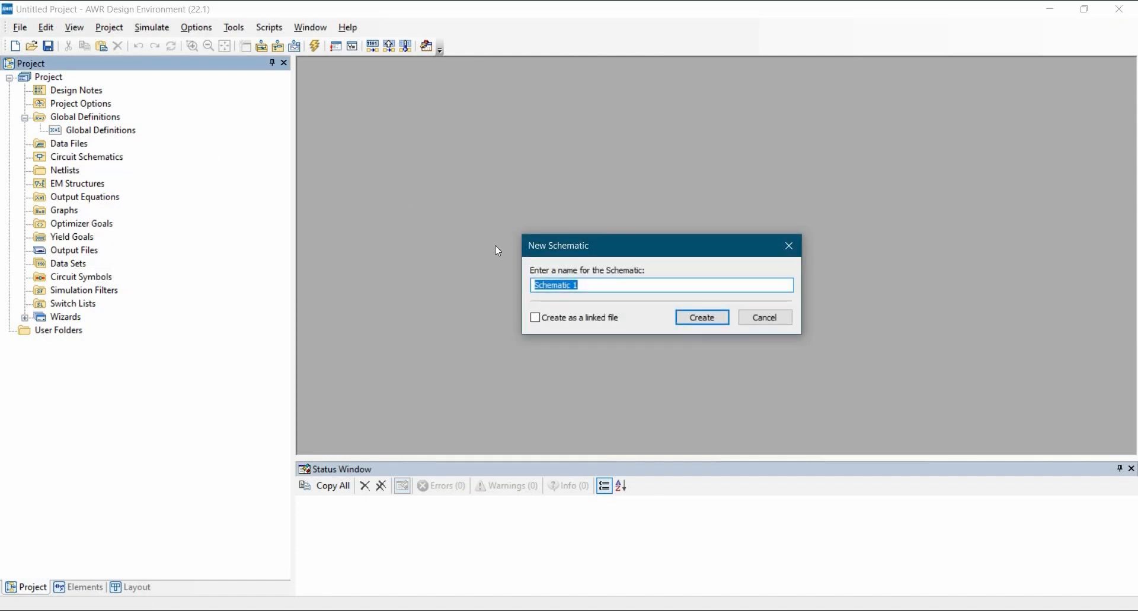
pyautogui.write('Freq_res')
pyautogui.click(702, 318)
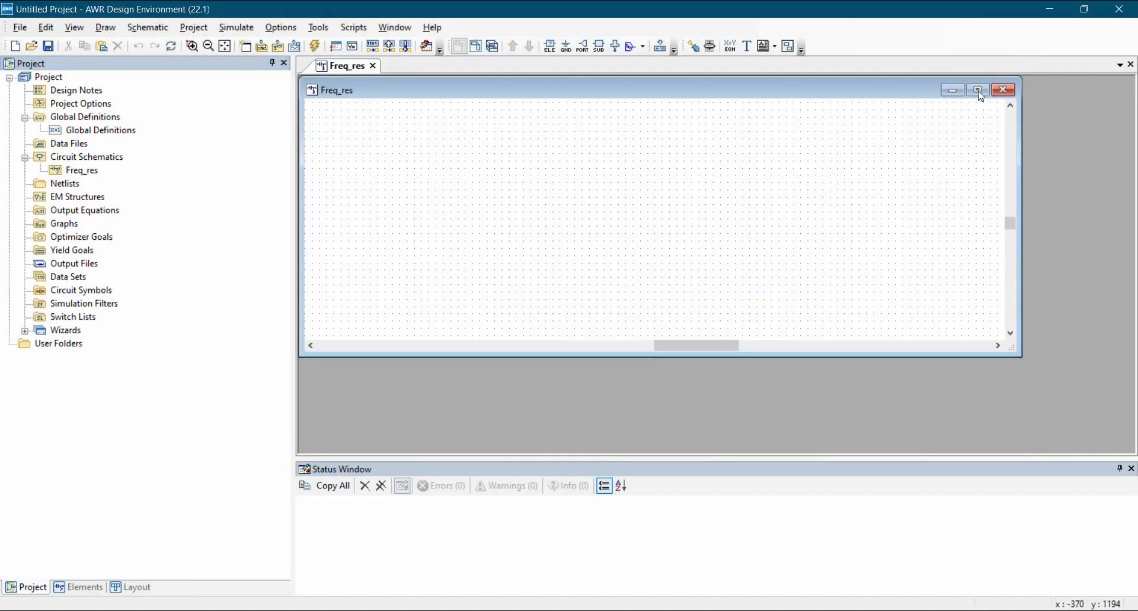
pyautogui.click(978, 92)
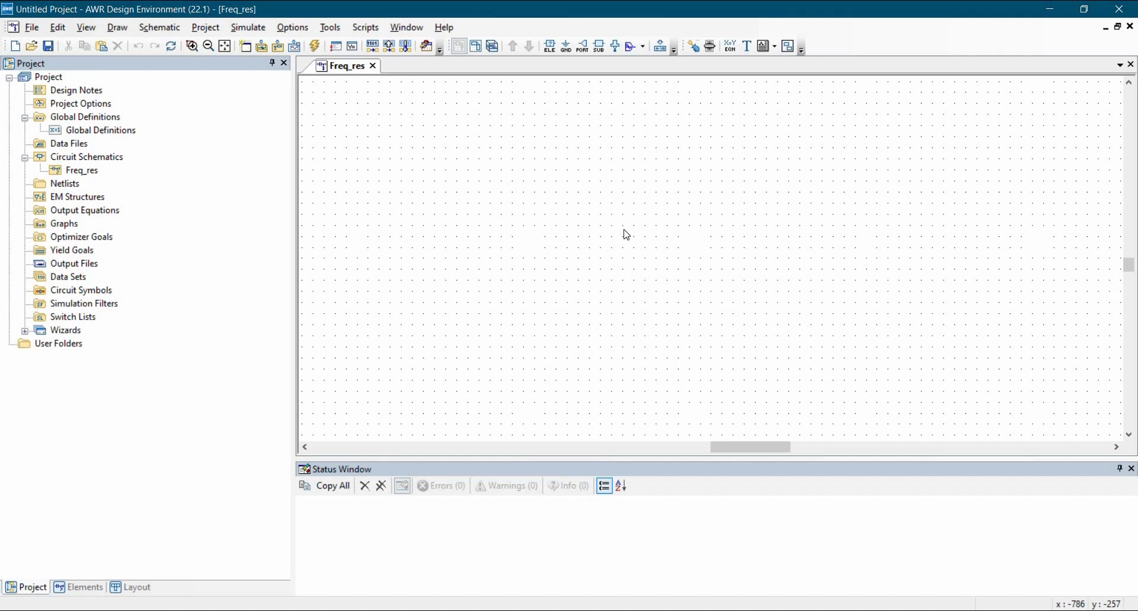
# Step: Find the RES element through the element search and place resistor R1 on the schematic
pyautogui.click(78, 587)
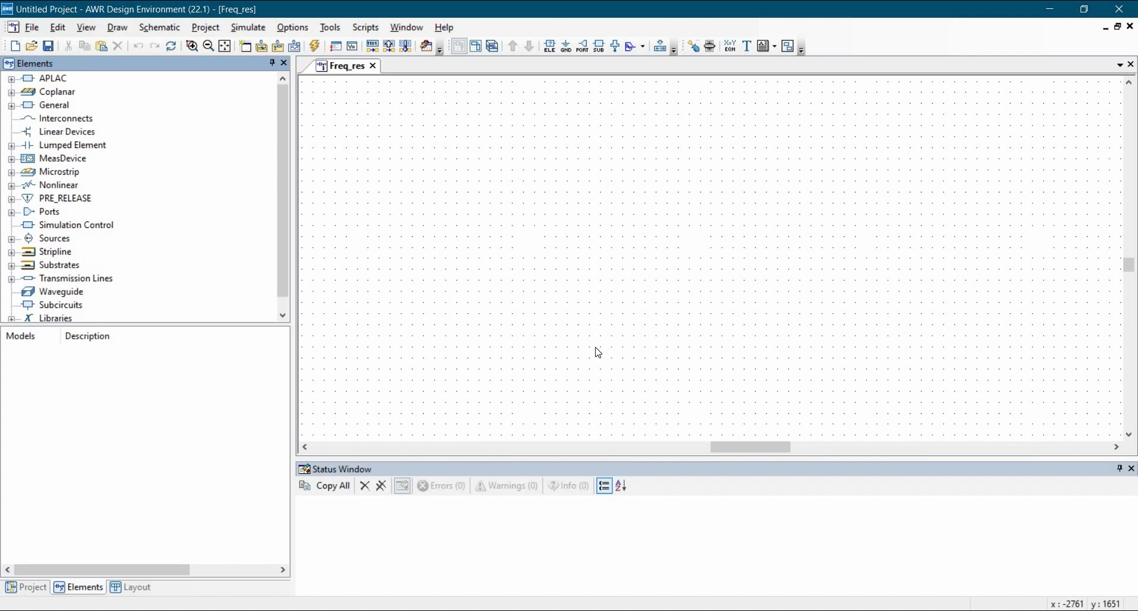
pyautogui.hotkey('ctrl', 'l')
pyautogui.write('res')
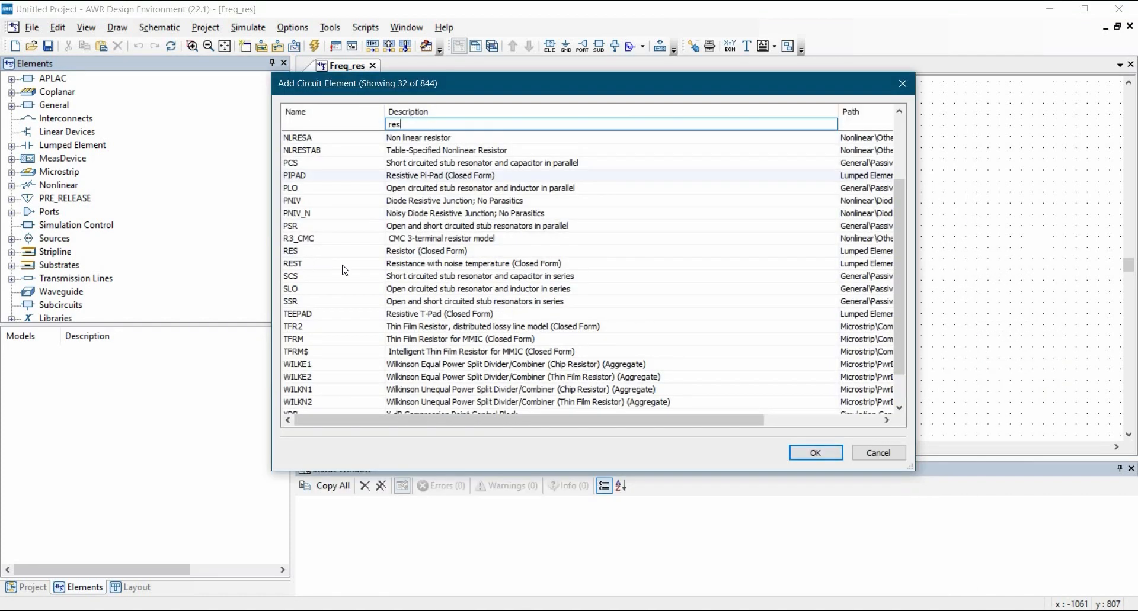
pyautogui.click(465, 263)
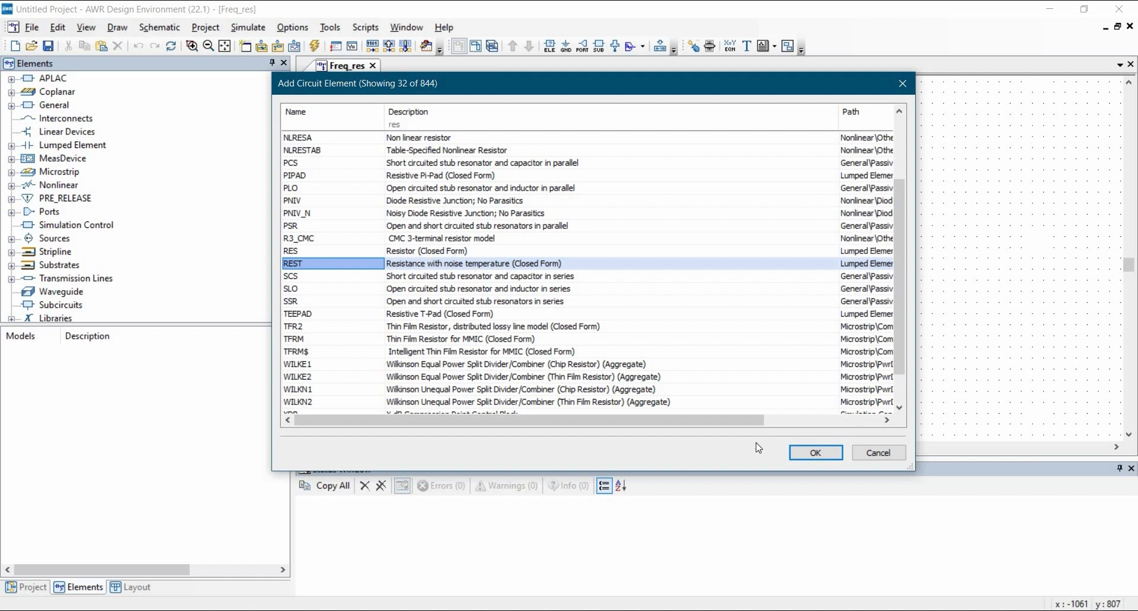
pyautogui.press('Up')
pyautogui.click(815, 453)
pyautogui.click(667, 204)
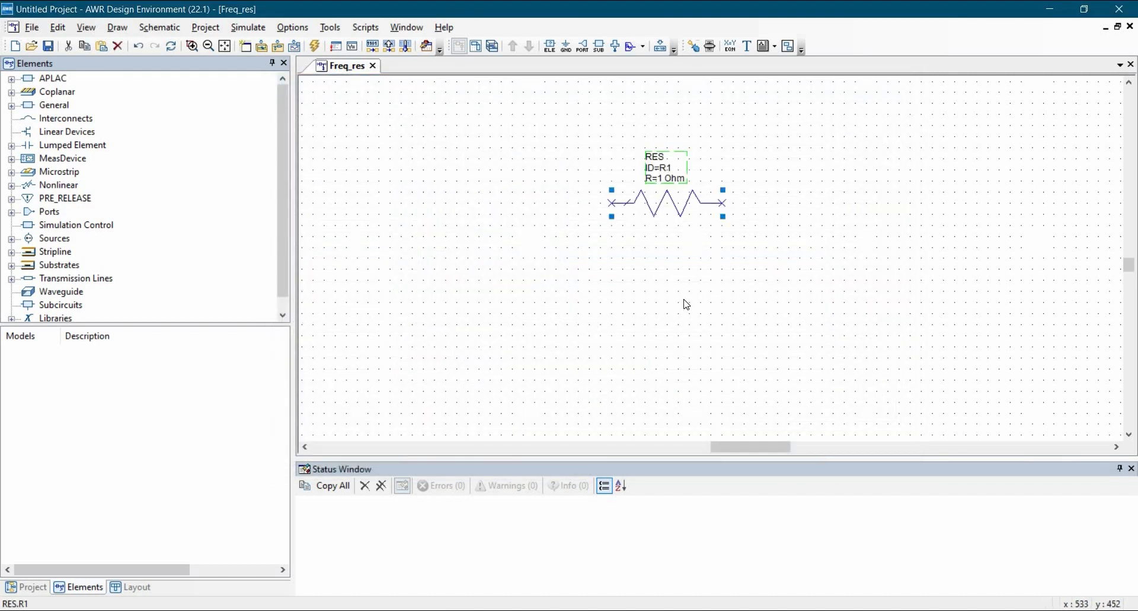
pyautogui.click(686, 304)
# Step: Search for 'cap' and pick the CAP capacitor element for placement
pyautogui.hotkey('ctrl', 'l')
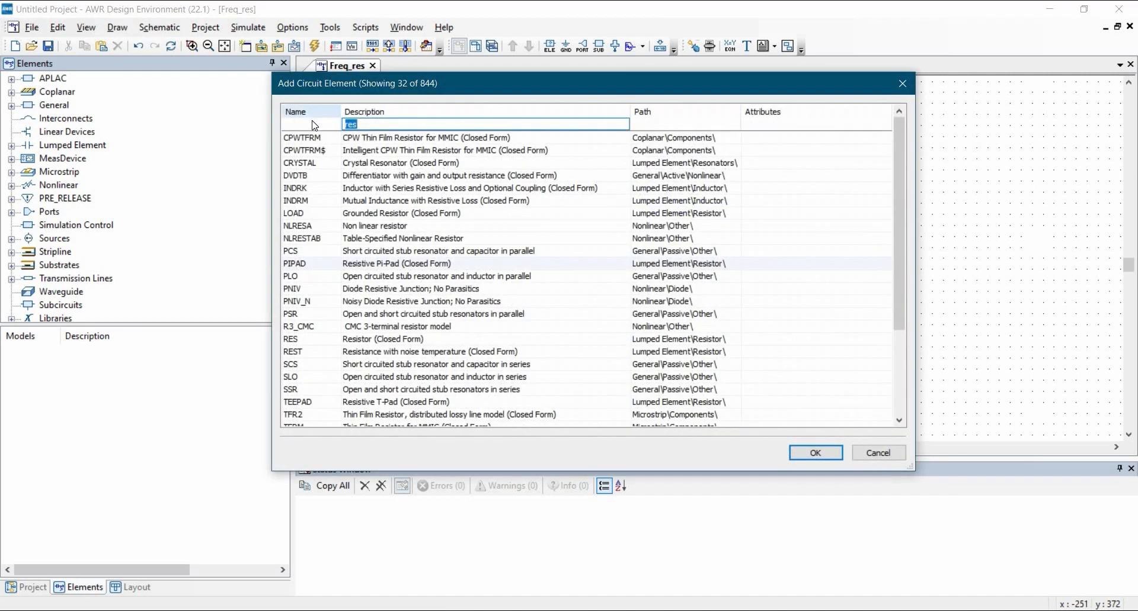
pyautogui.write('cap')
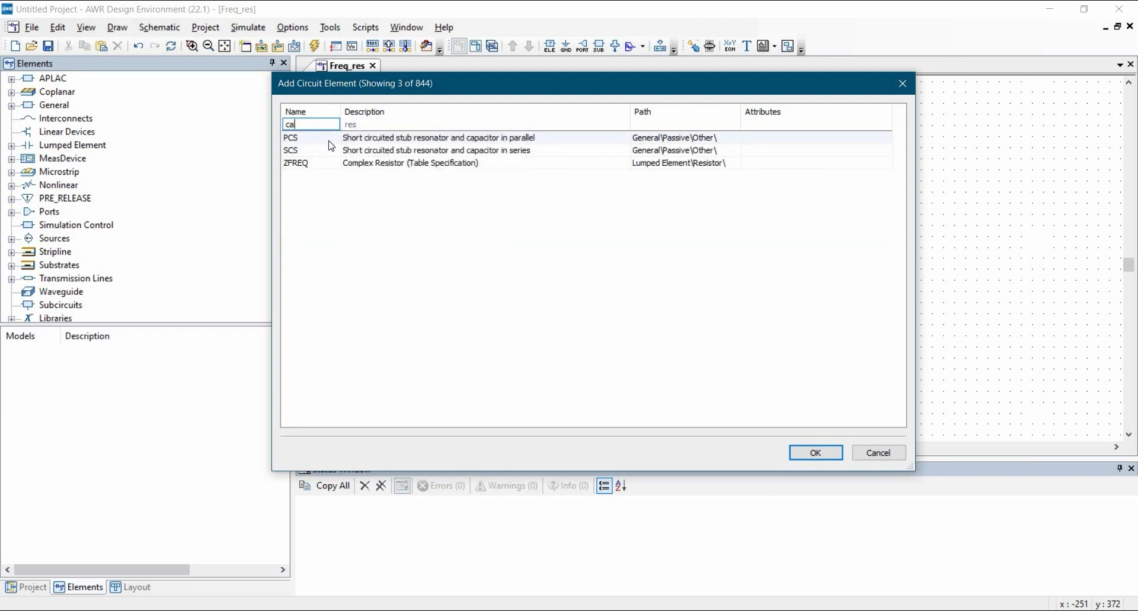
pyautogui.press('Tab')
pyautogui.press('BackSpace')
pyautogui.press('Return')
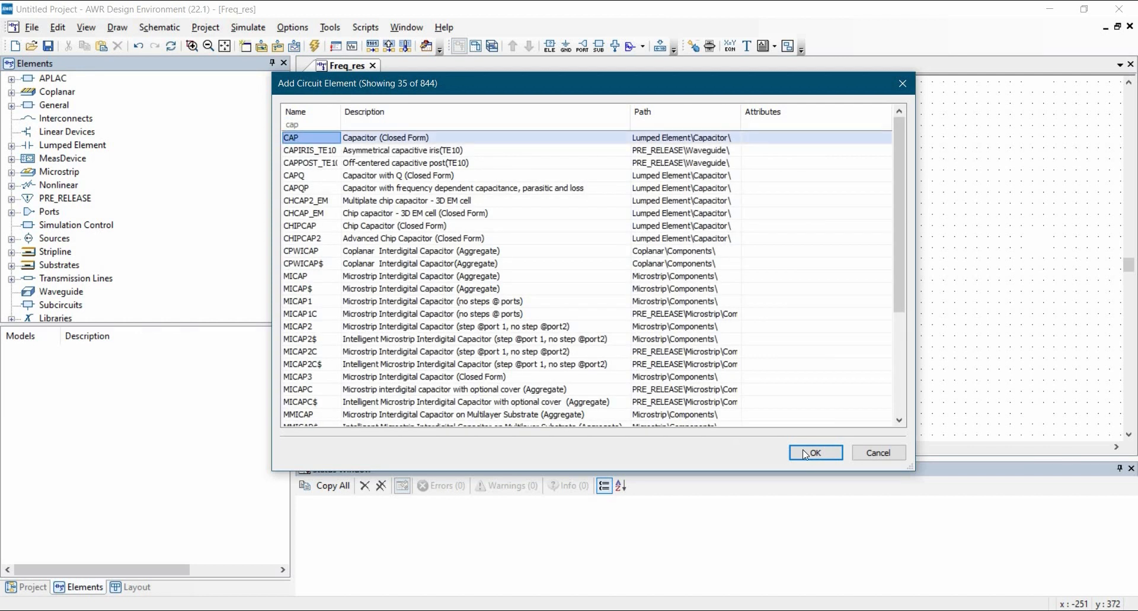
pyautogui.click(806, 454)
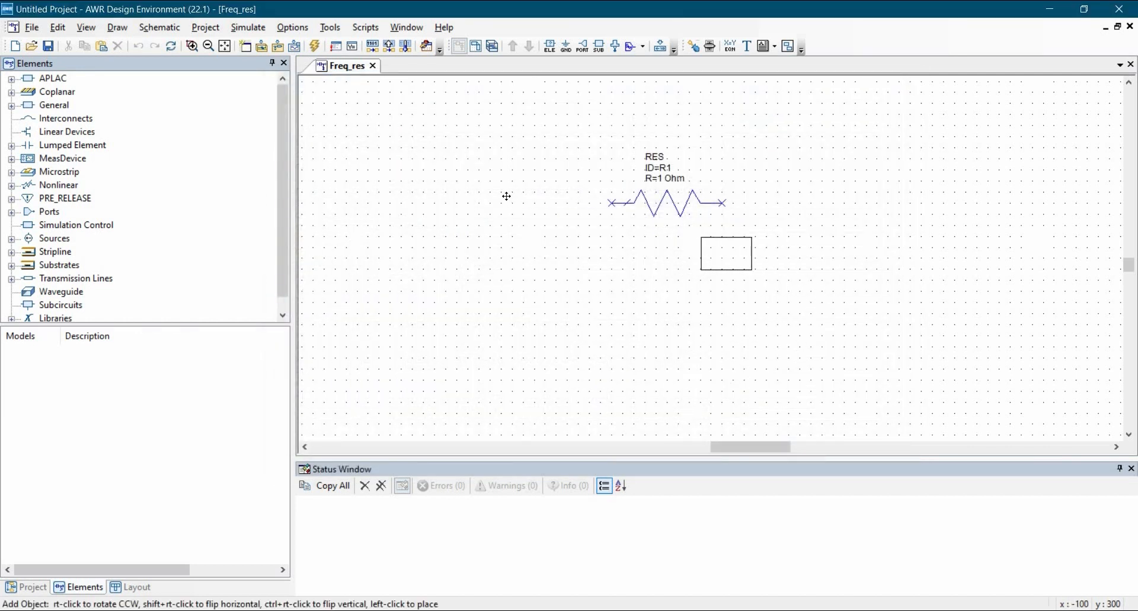
# Step: Place capacitor C1, rotate R1 vertical beside it, and shift both components right
pyautogui.click(589, 300)
pyautogui.click(659, 206)
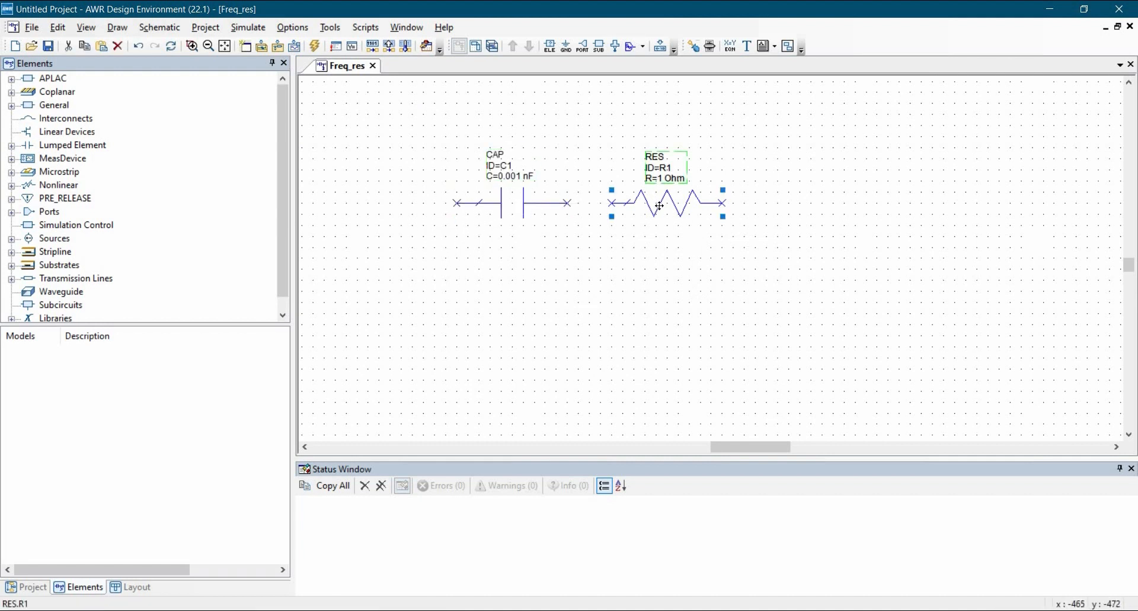
pyautogui.rightClick(655, 208)
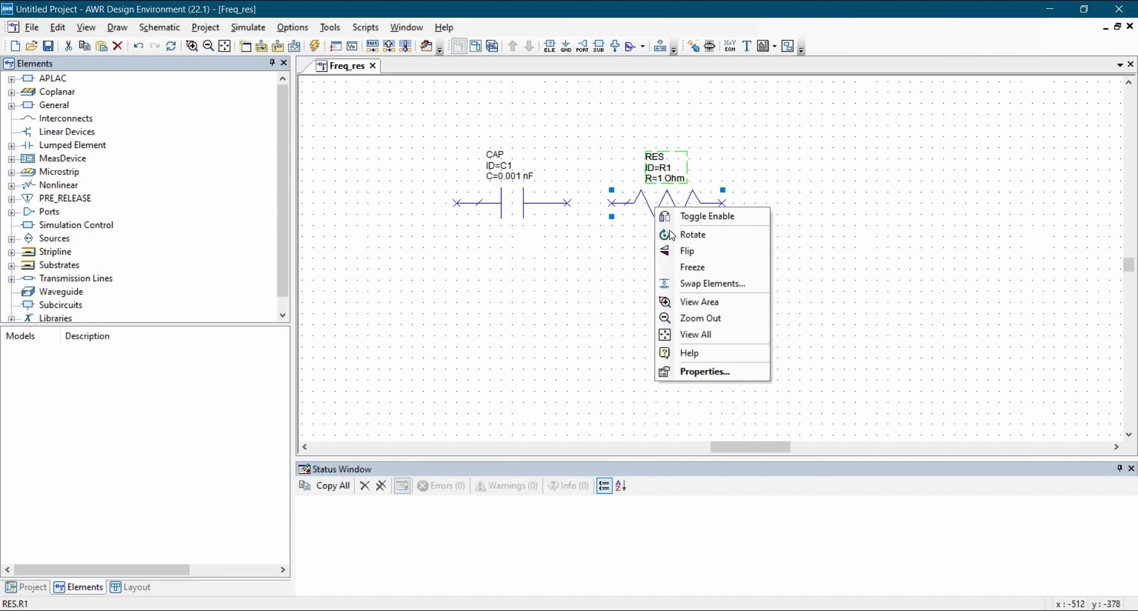
pyautogui.click(675, 235)
pyautogui.moveTo(578, 122); pyautogui.dragTo(532, 306)
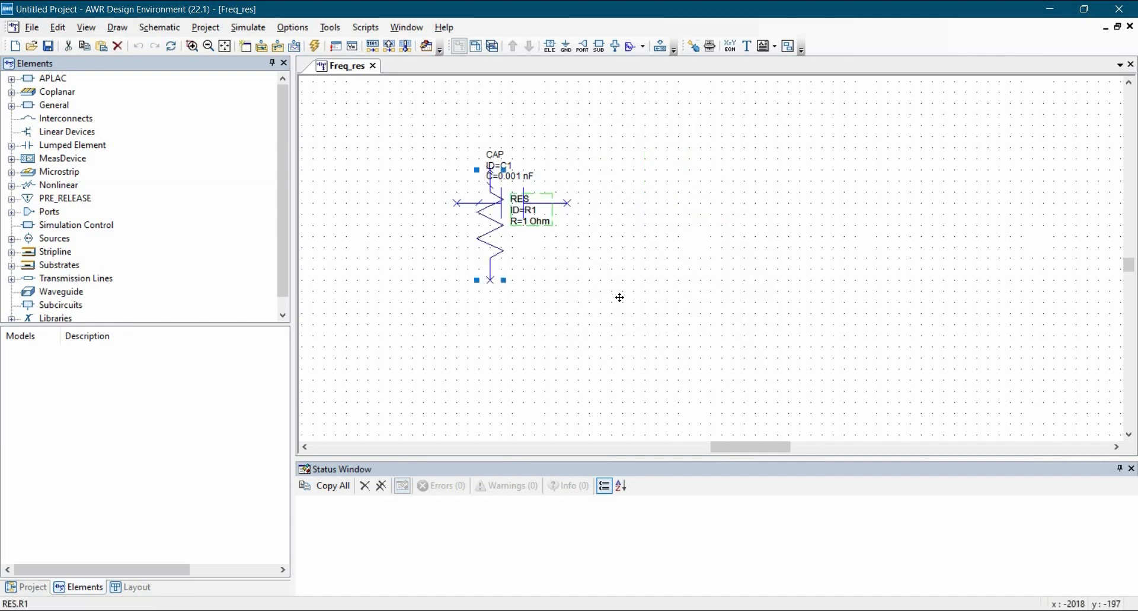
pyautogui.moveTo(619, 298); pyautogui.dragTo(610, 270)
pyautogui.moveTo(774, 384); pyautogui.dragTo(450, 180)
pyautogui.moveTo(511, 204); pyautogui.dragTo(634, 199)
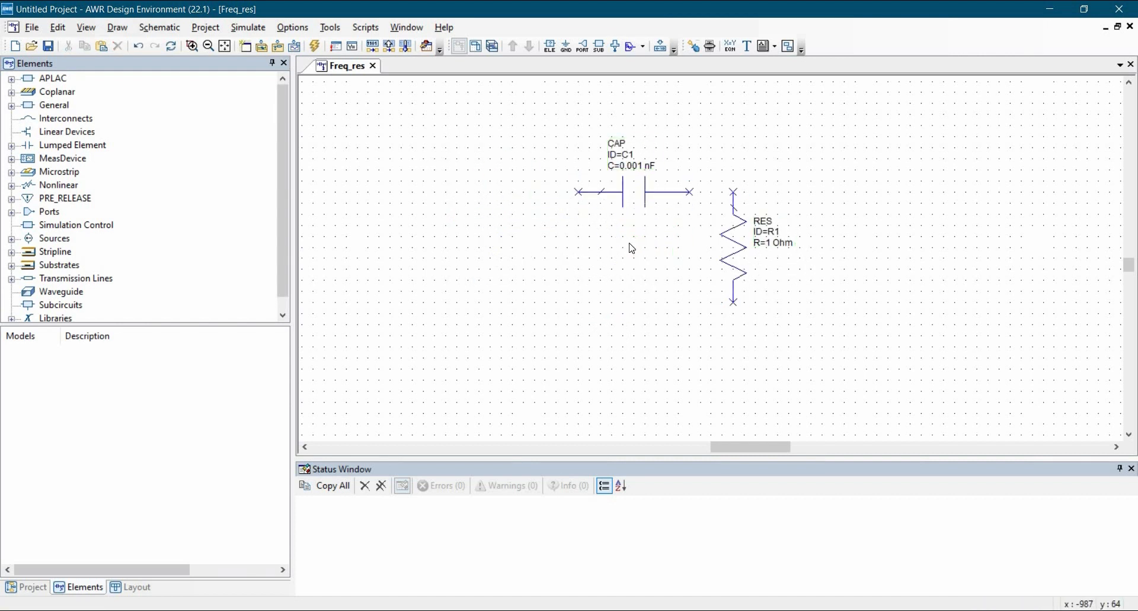
# Step: Ground R1's bottom and wire C1's right node to R1's top
pyautogui.click(566, 47)
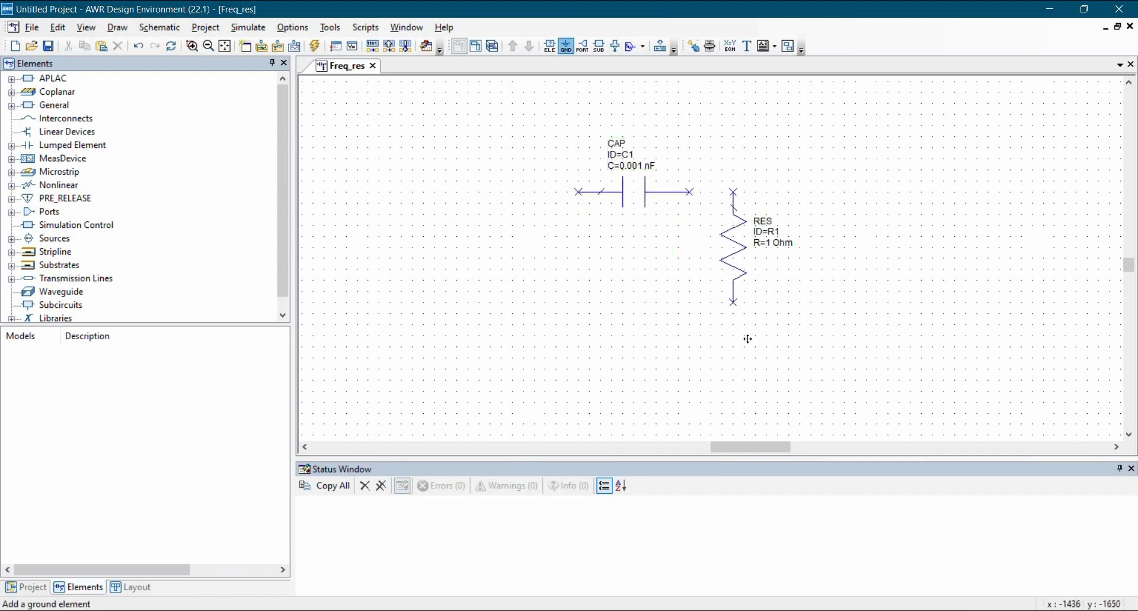
pyautogui.click(733, 304)
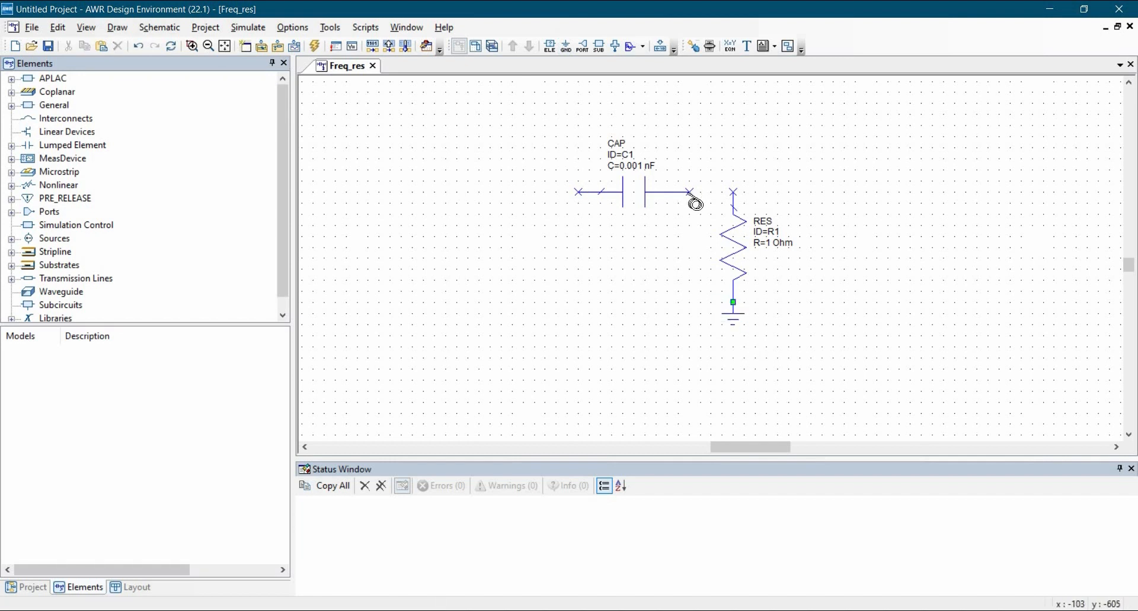
pyautogui.click(688, 192)
pyautogui.click(733, 192)
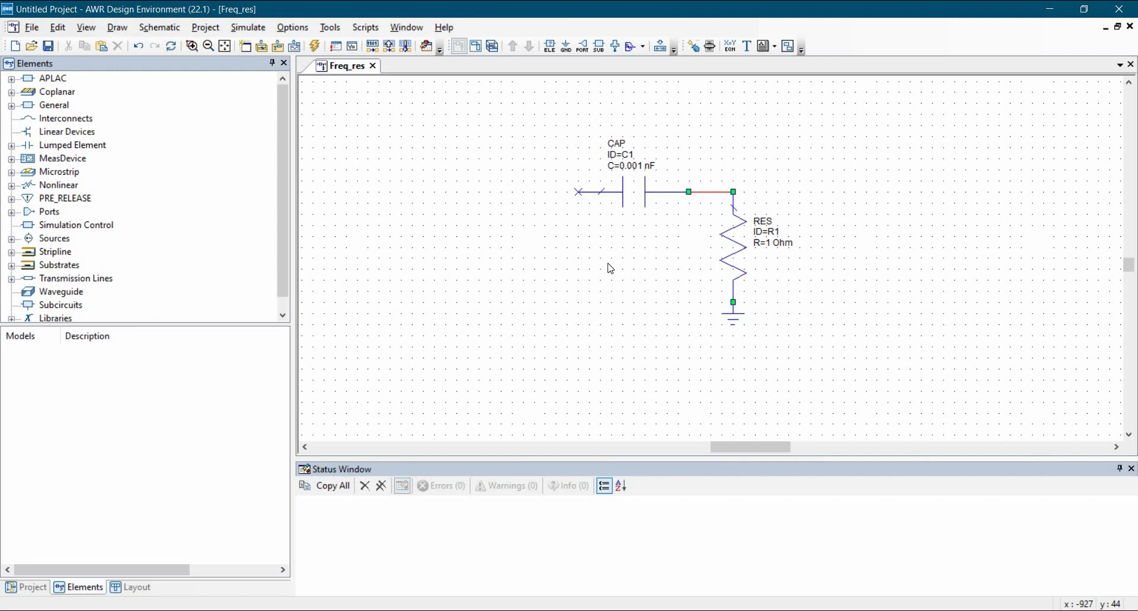
# Step: Find the ACVS AC voltage source and place it left of the circuit
pyautogui.hotkey('ctrl', 'l')
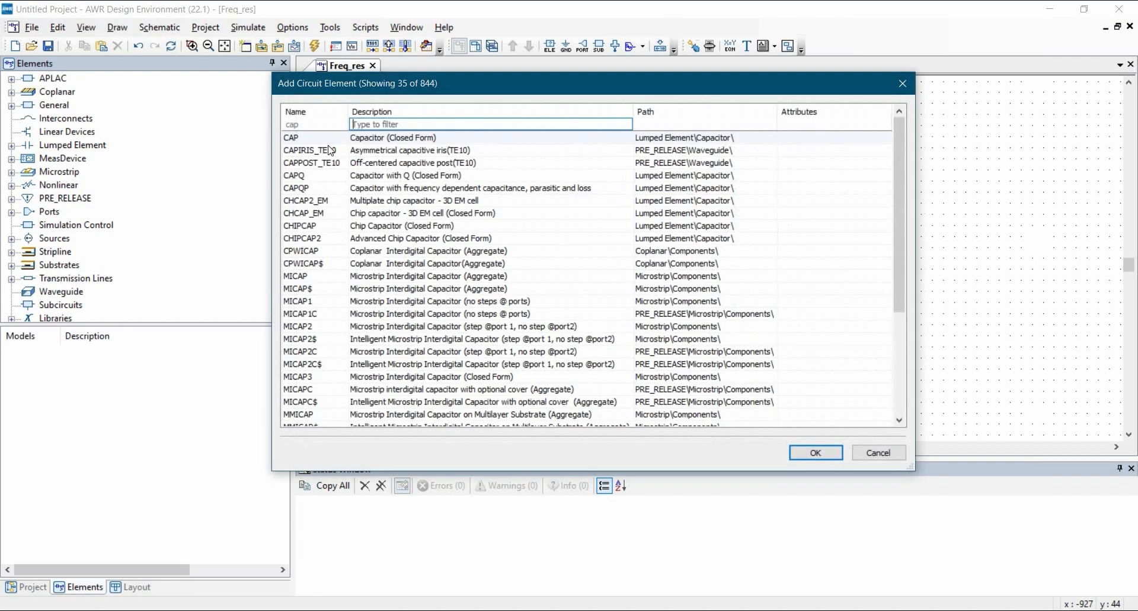
pyautogui.click(324, 126)
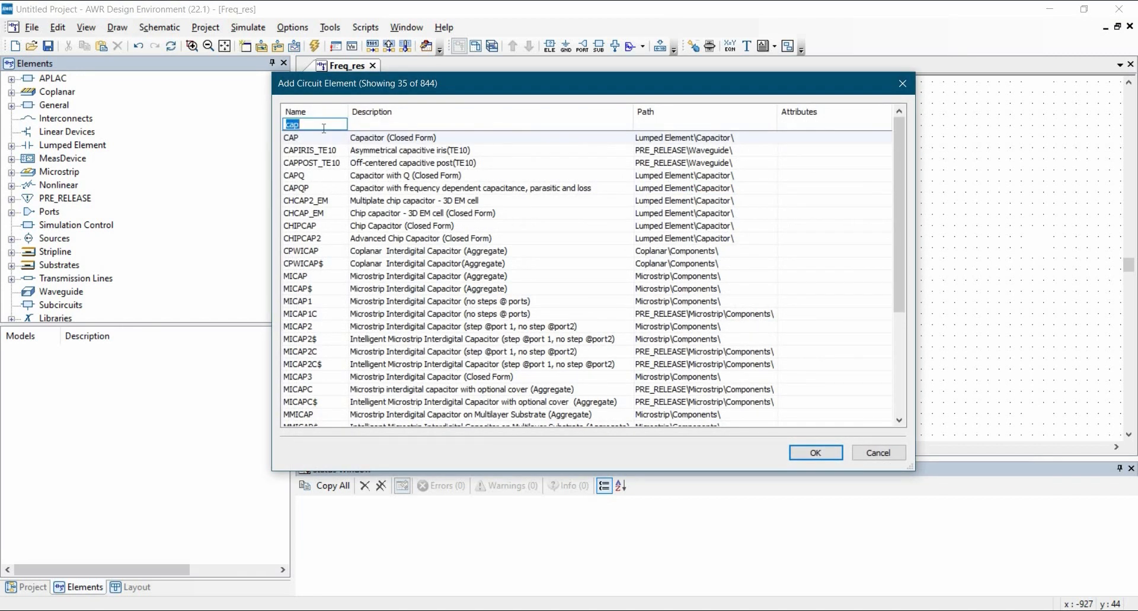
pyautogui.write('ac')
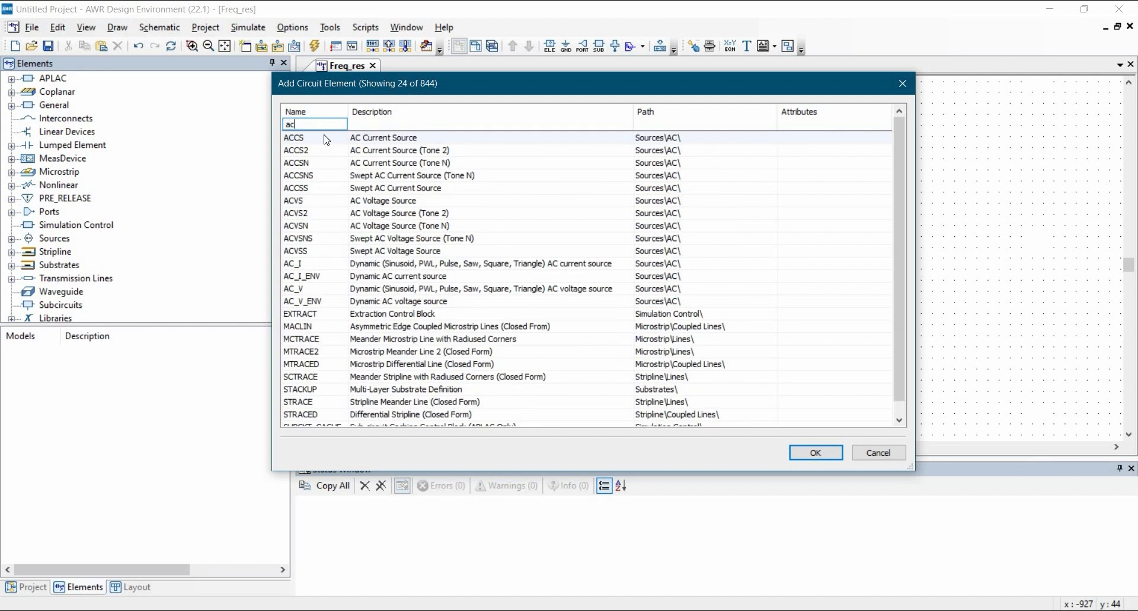
pyautogui.click(350, 202)
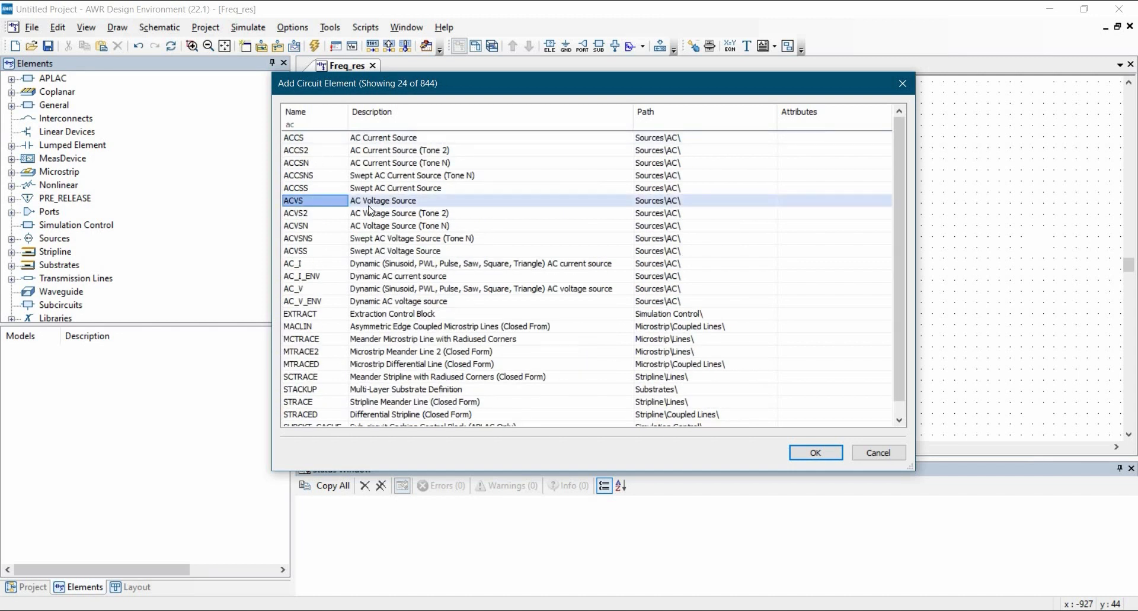
pyautogui.click(796, 459)
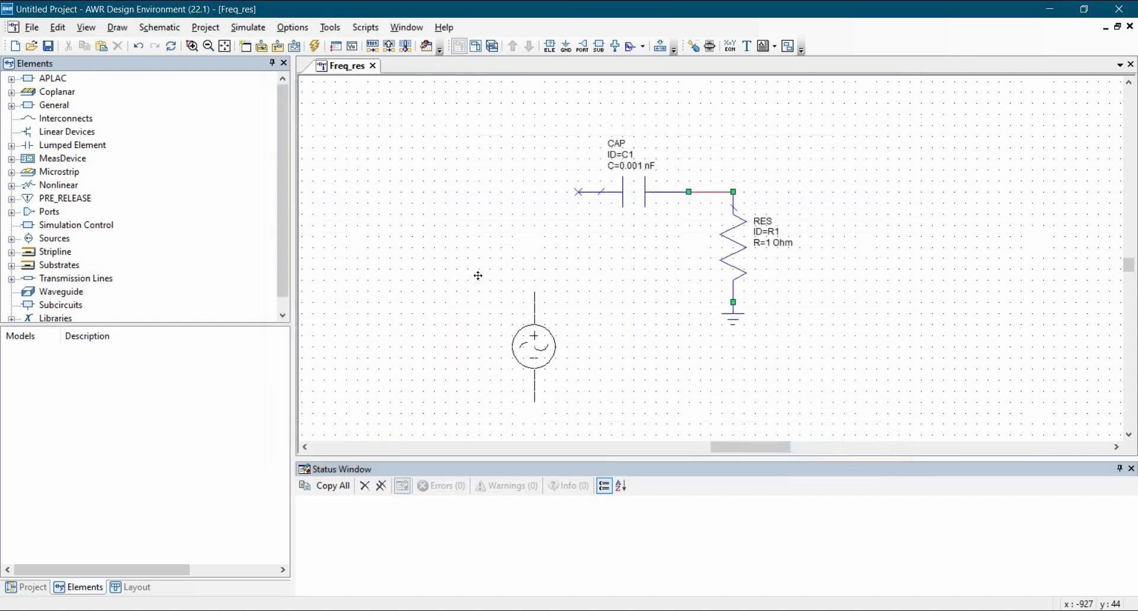
pyautogui.click(635, 303)
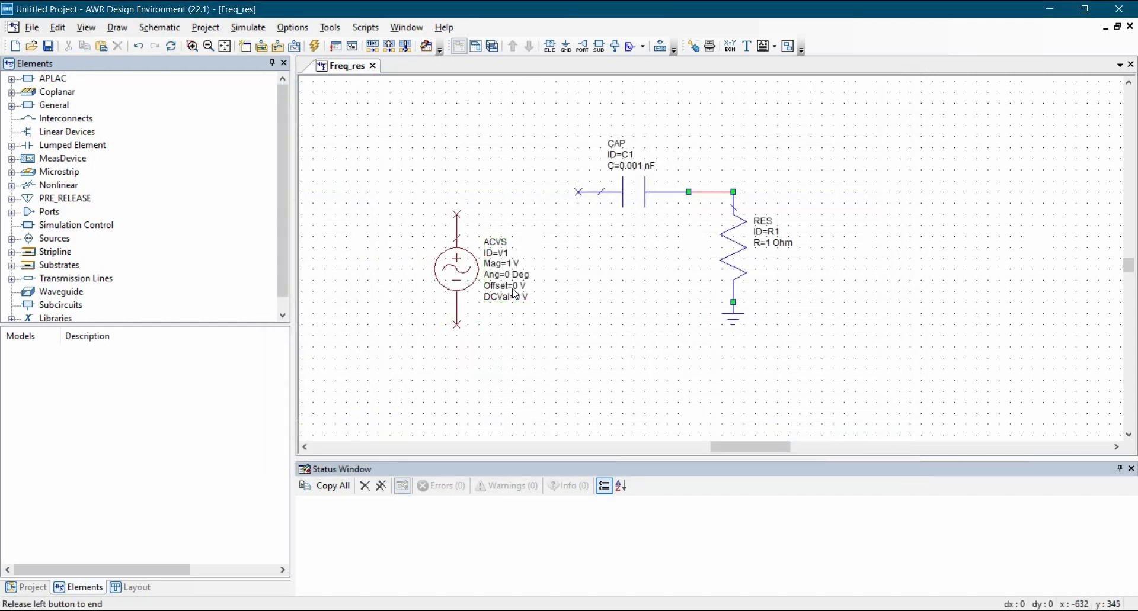
# Step: Wire the source's top to the capacitor and its bottom to ground, then move ground down
pyautogui.click(456, 214)
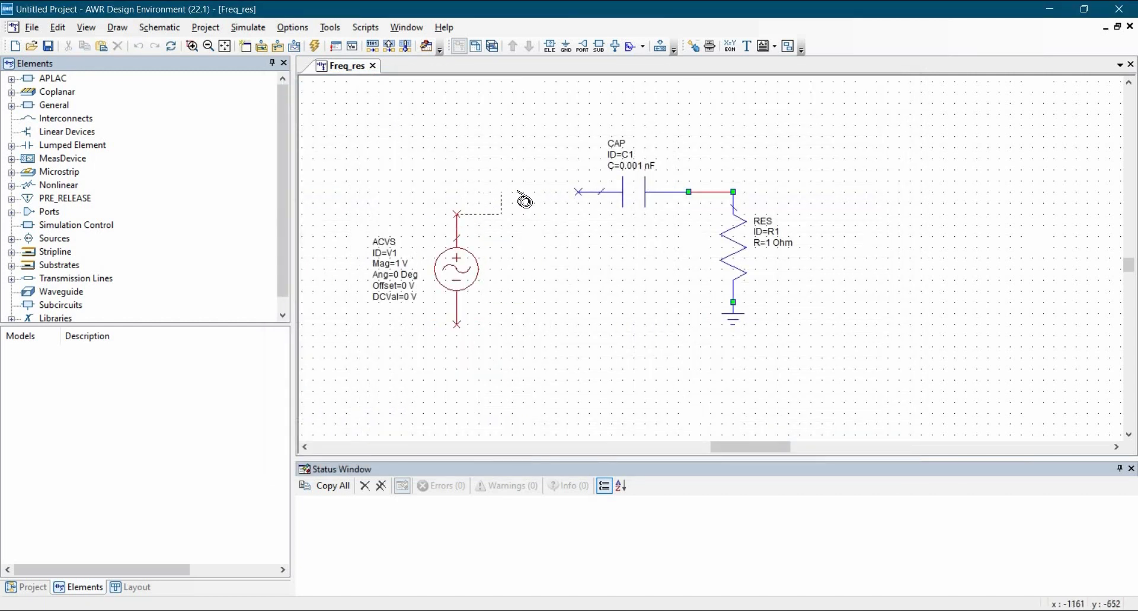
pyautogui.click(577, 192)
pyautogui.click(456, 325)
pyautogui.click(733, 303)
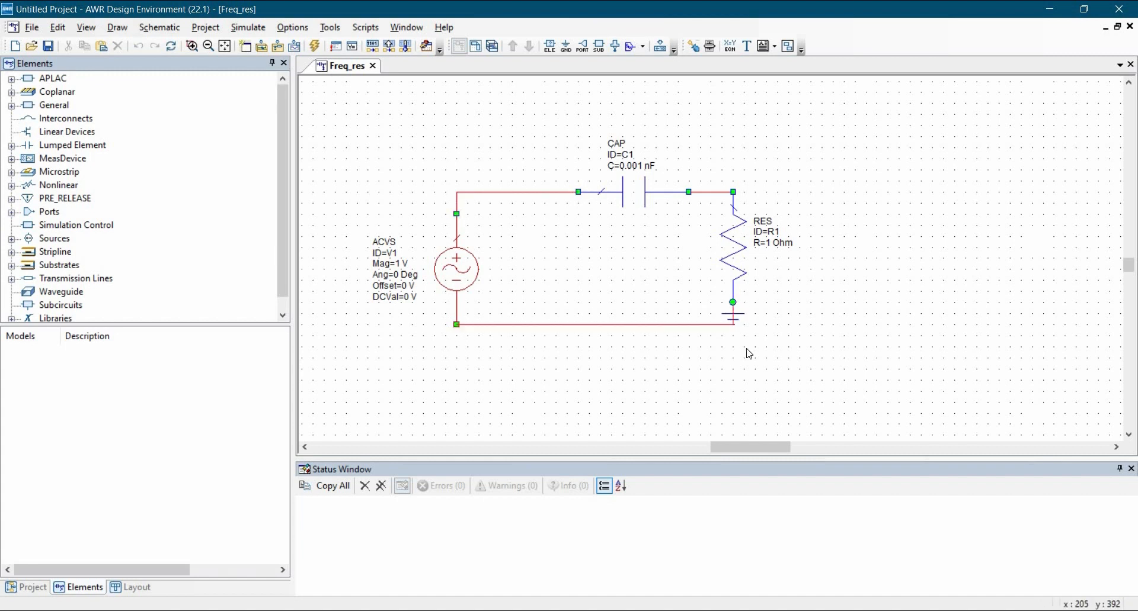
pyautogui.moveTo(742, 315); pyautogui.dragTo(748, 349)
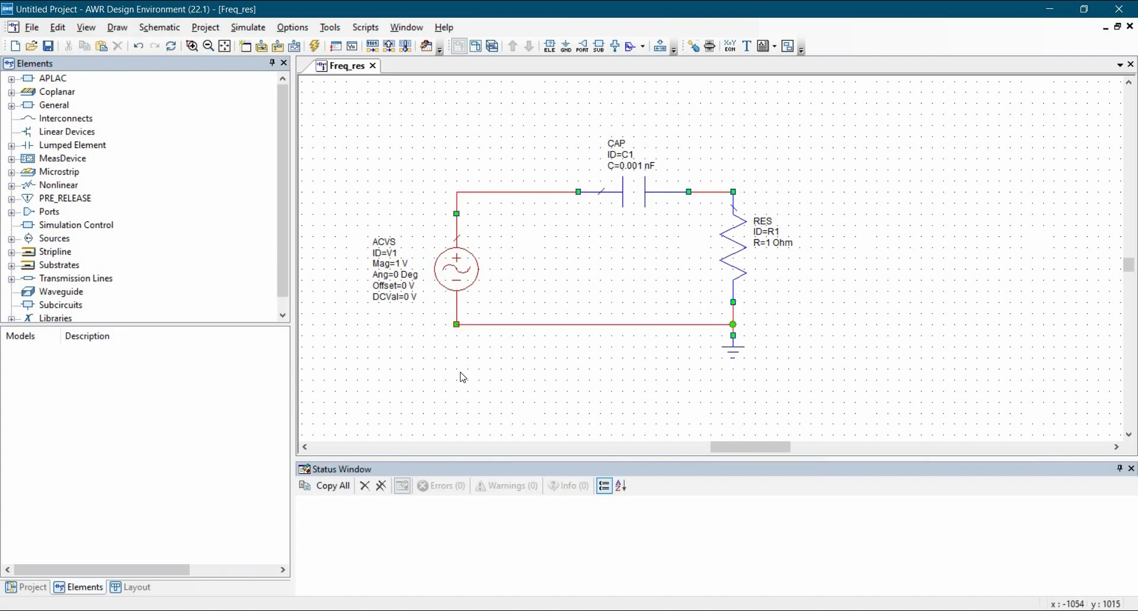
# Step: Change source V1's Mag to 2 V and move it three grid steps left
pyautogui.doubleClick(401, 264)
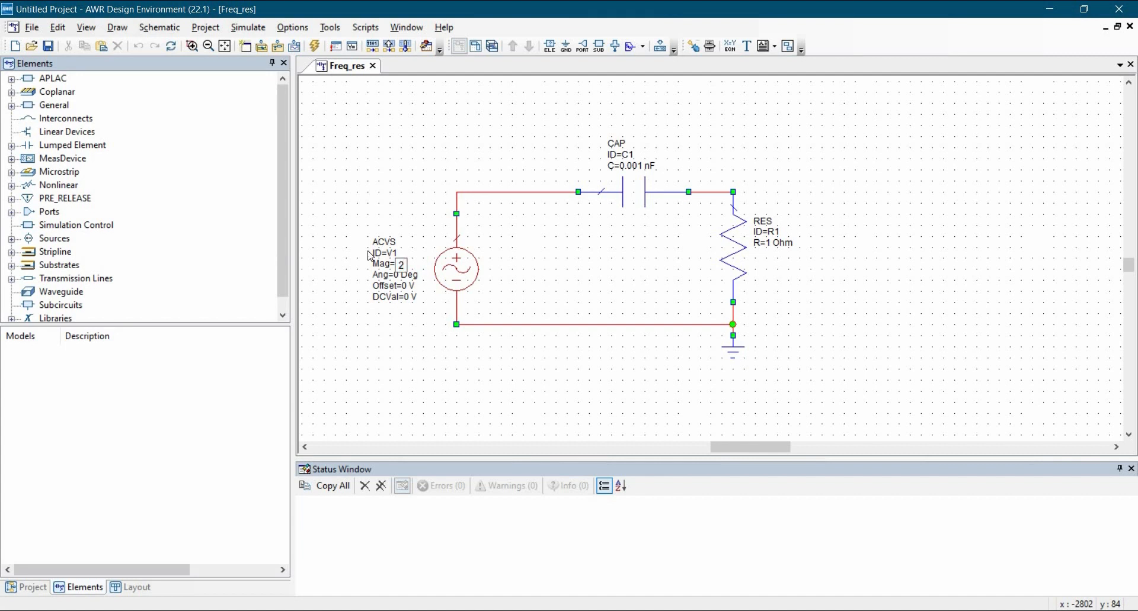
pyautogui.press('Return')
pyautogui.moveTo(458, 279); pyautogui.dragTo(424, 279)
pyautogui.click(428, 344)
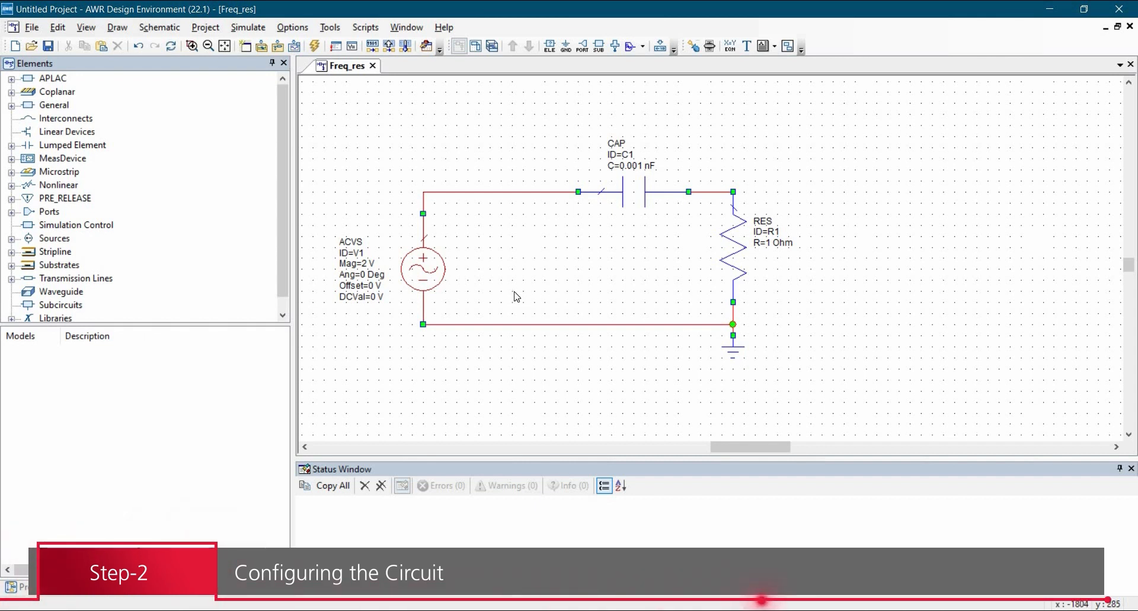
# Step: Copy R1 and place the rotated copy, R2, horizontally on the top wire
pyautogui.click(731, 253)
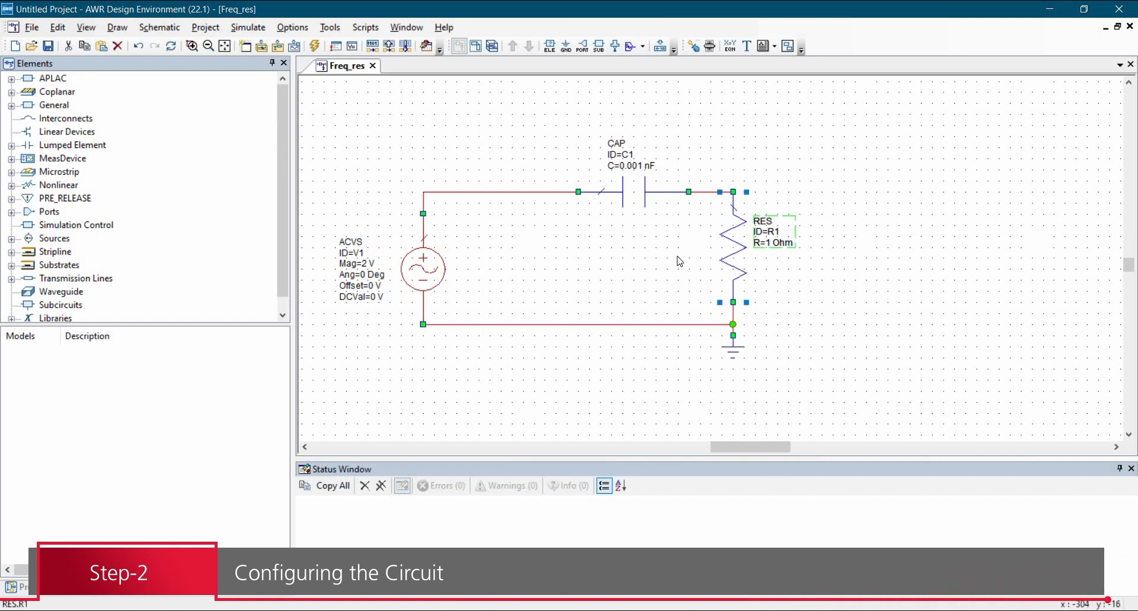
pyautogui.hotkey('ctrl', 'c')
pyautogui.hotkey('ctrl', 'v')
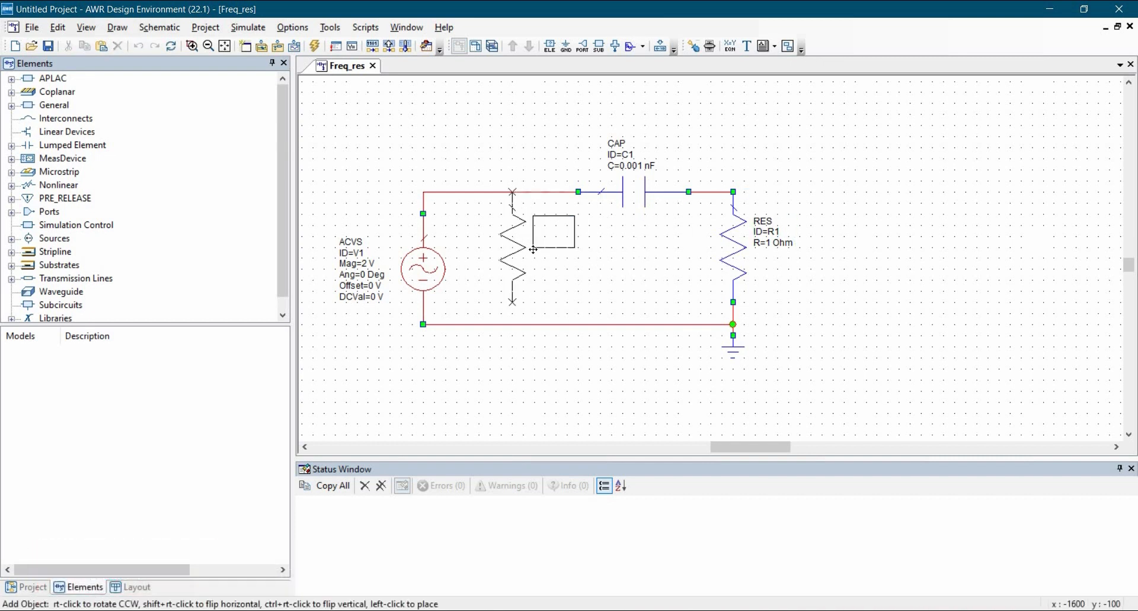
pyautogui.rightClick(532, 249)
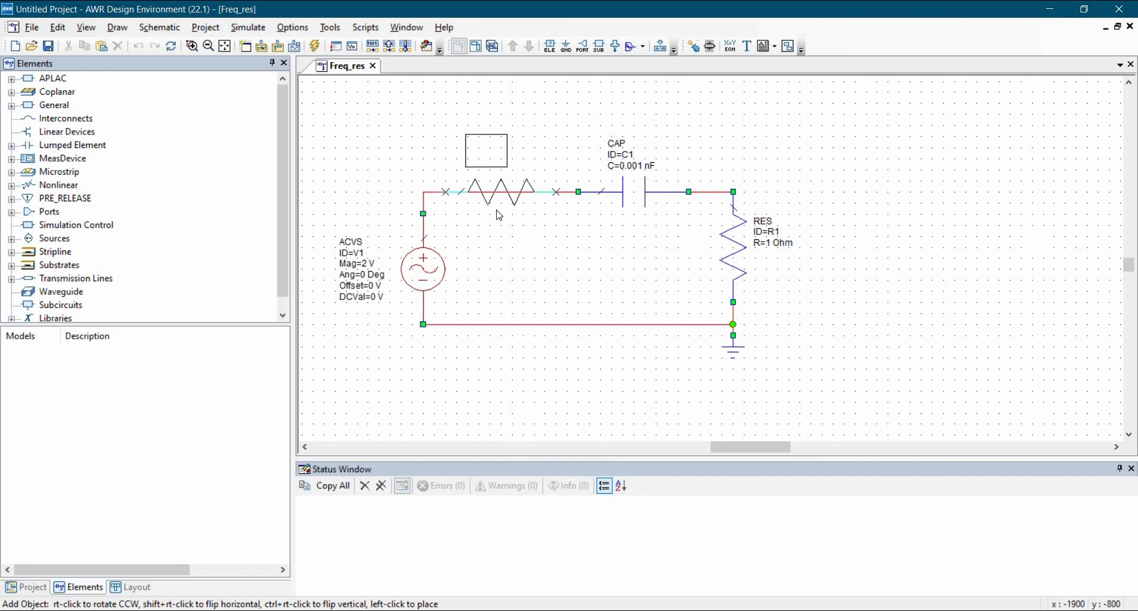
pyautogui.click(489, 201)
pyautogui.click(476, 191)
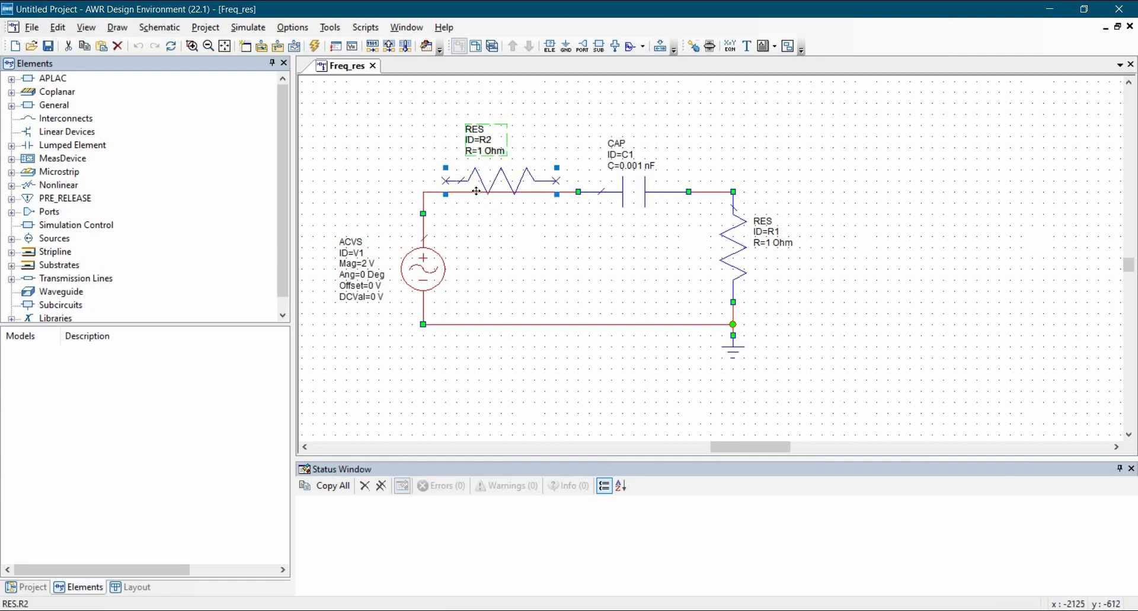
# Step: Delete the wire under R2 and rewire R2 between the source's top node and the capacitor
pyautogui.click(428, 193)
pyautogui.press('Delete')
pyautogui.moveTo(495, 179); pyautogui.dragTo(496, 191)
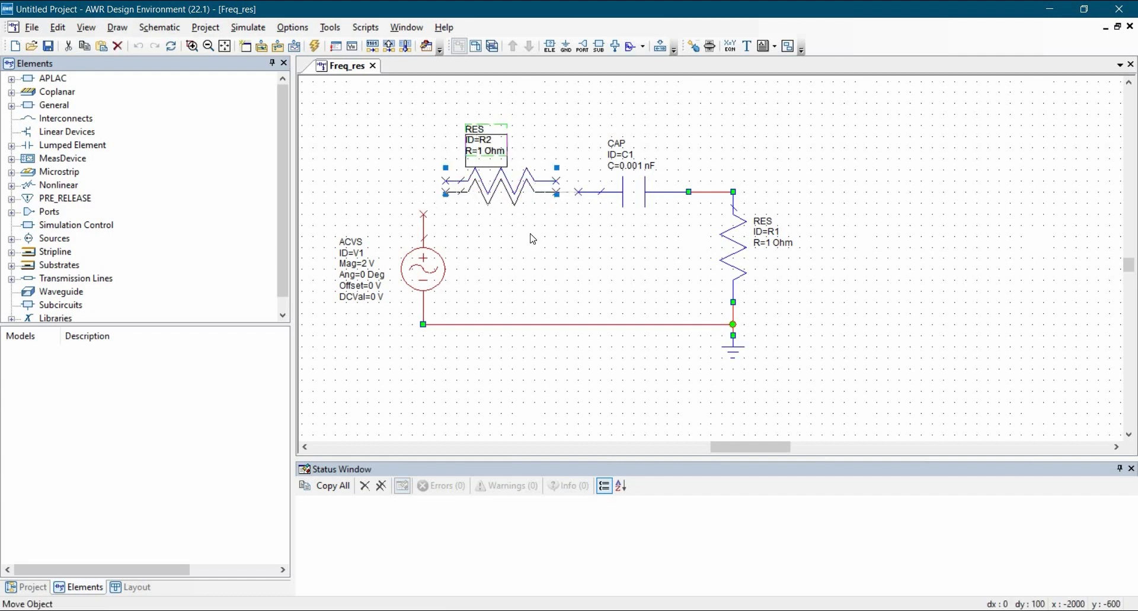
pyautogui.click(529, 235)
pyautogui.click(578, 189)
pyautogui.click(422, 217)
pyautogui.click(443, 192)
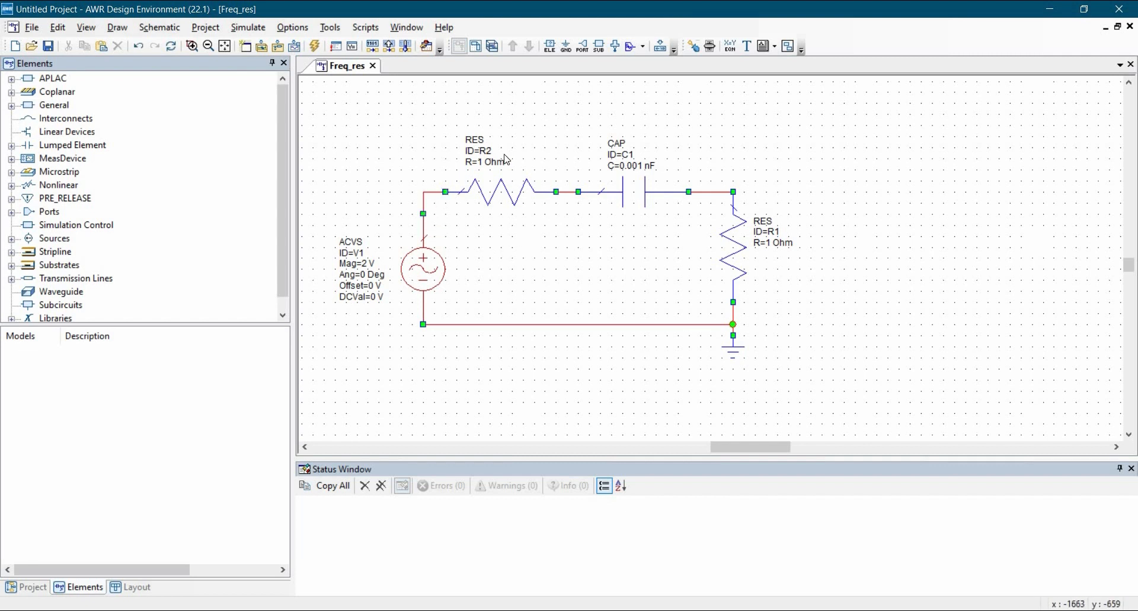
# Step: Rename the new resistor's ID to SR and set its resistance to 50 Ohm
pyautogui.doubleClick(486, 152)
pyautogui.write('SR')
pyautogui.click(449, 131)
pyautogui.doubleClick(485, 163)
pyautogui.write('50')
pyautogui.press('Return')
# Step: Set the capacitor to 15 nF and R1 to 1500 Ohm
pyautogui.doubleClick(633, 168)
pyautogui.write('15')
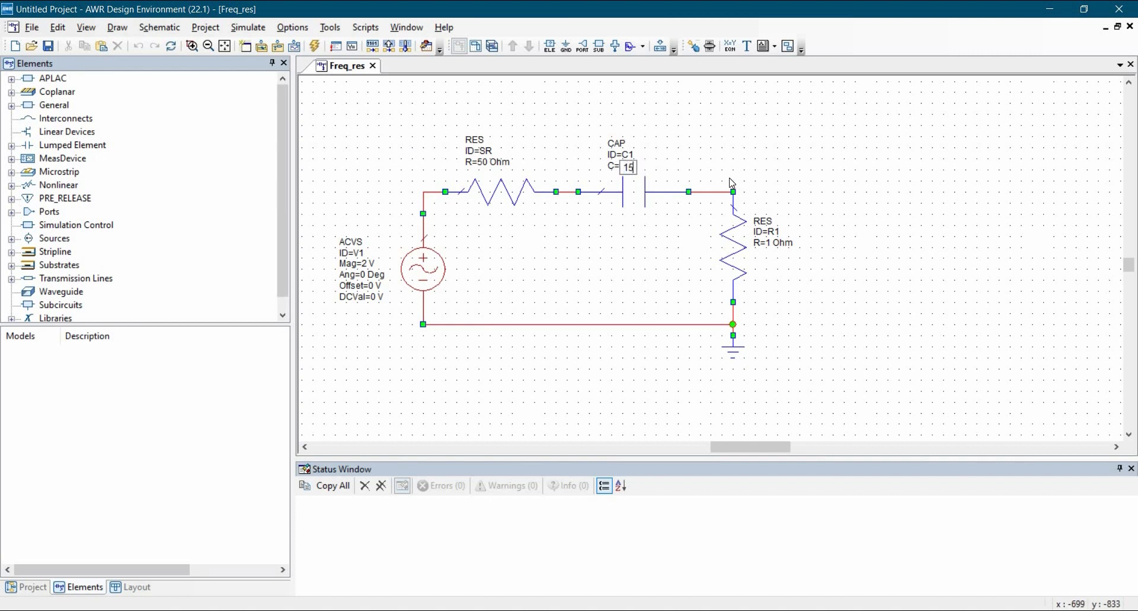
pyautogui.press('Return')
pyautogui.click(773, 251)
pyautogui.doubleClick(774, 251)
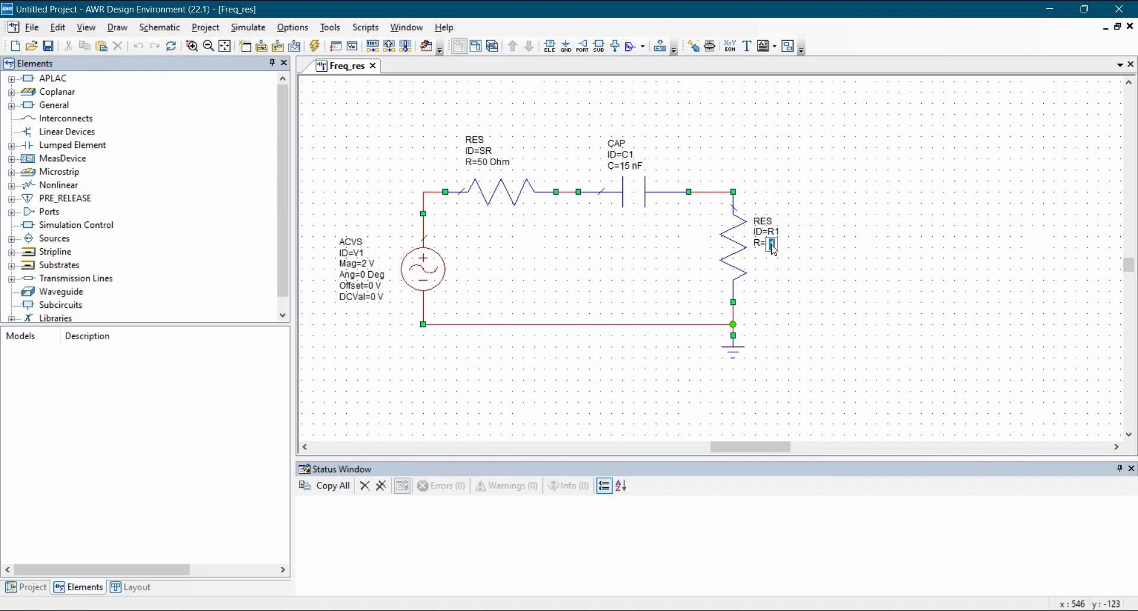
pyautogui.write('1500')
pyautogui.press('Return')
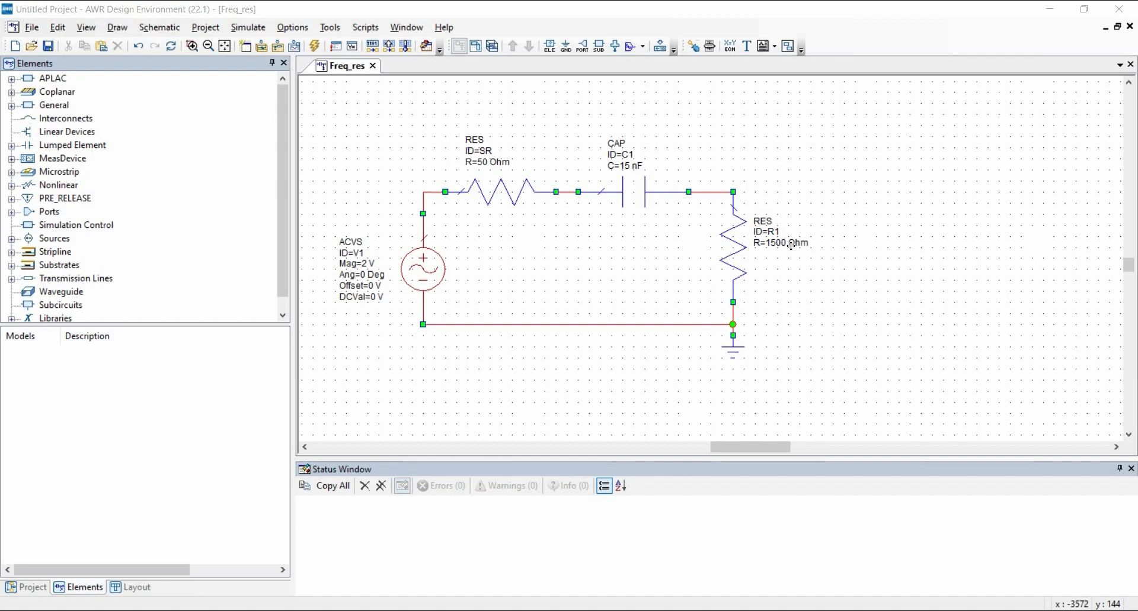
# Step: Drag R1 about 150 px right, reposition its ground beneath it, and move C1 right
pyautogui.moveTo(791, 245); pyautogui.dragTo(878, 308)
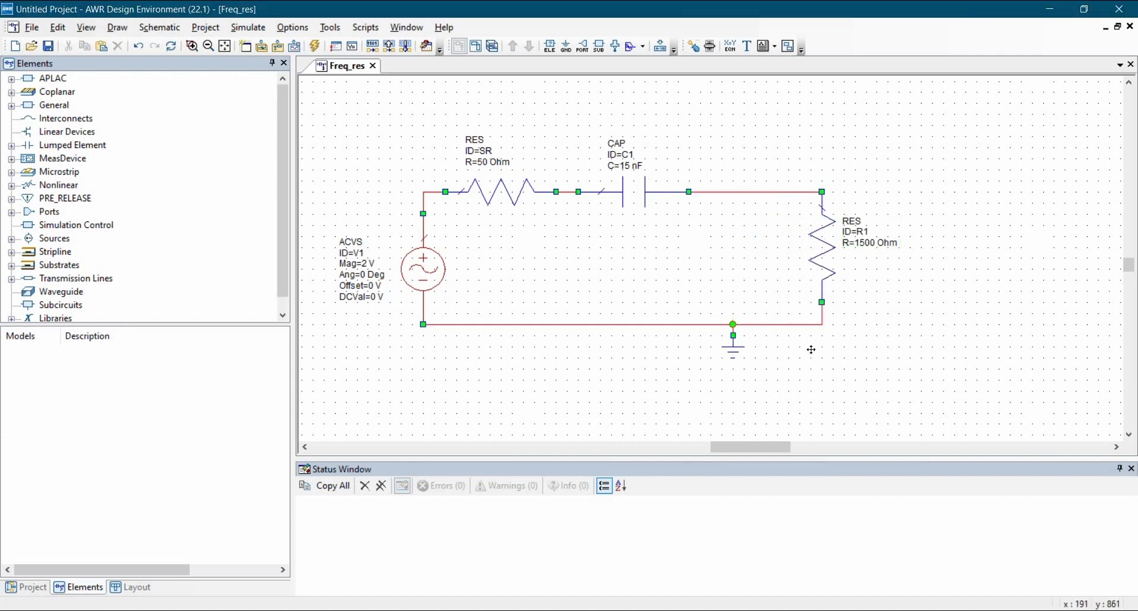
pyautogui.moveTo(733, 346); pyautogui.dragTo(821, 347)
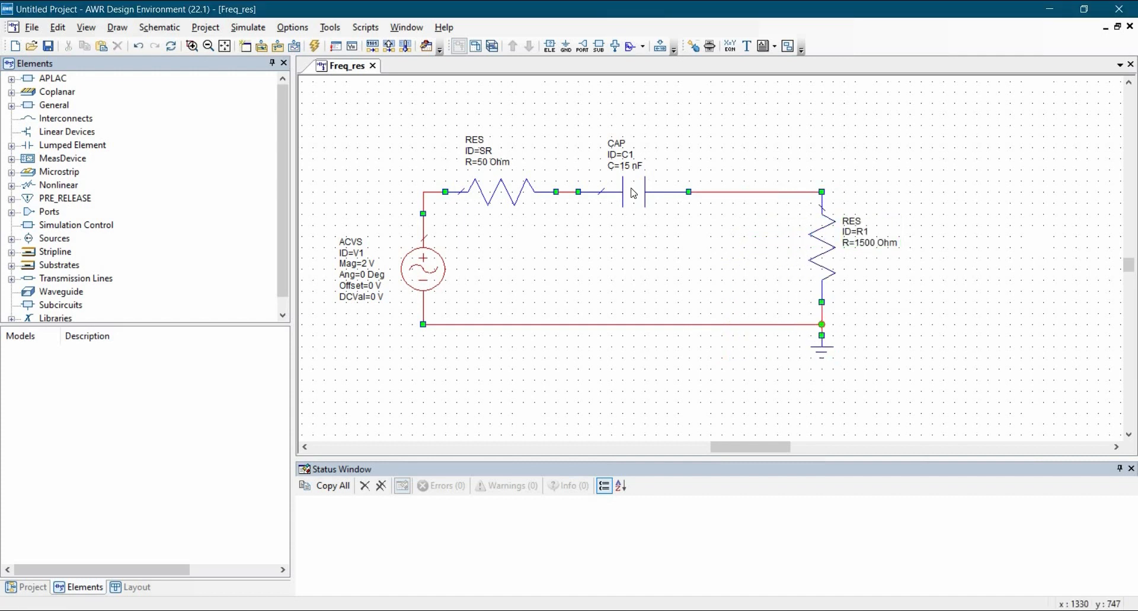
pyautogui.moveTo(634, 193); pyautogui.dragTo(712, 271)
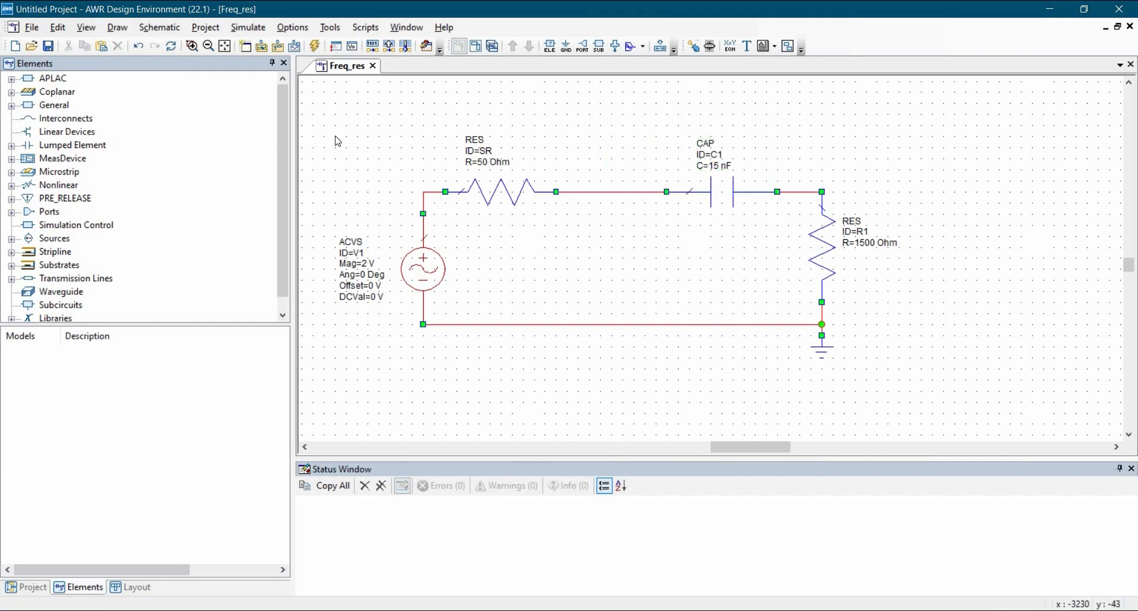
# Step: Draw a rectangle enclosing the AC source and series resistor SR
pyautogui.click(110, 28)
pyautogui.click(207, 258)
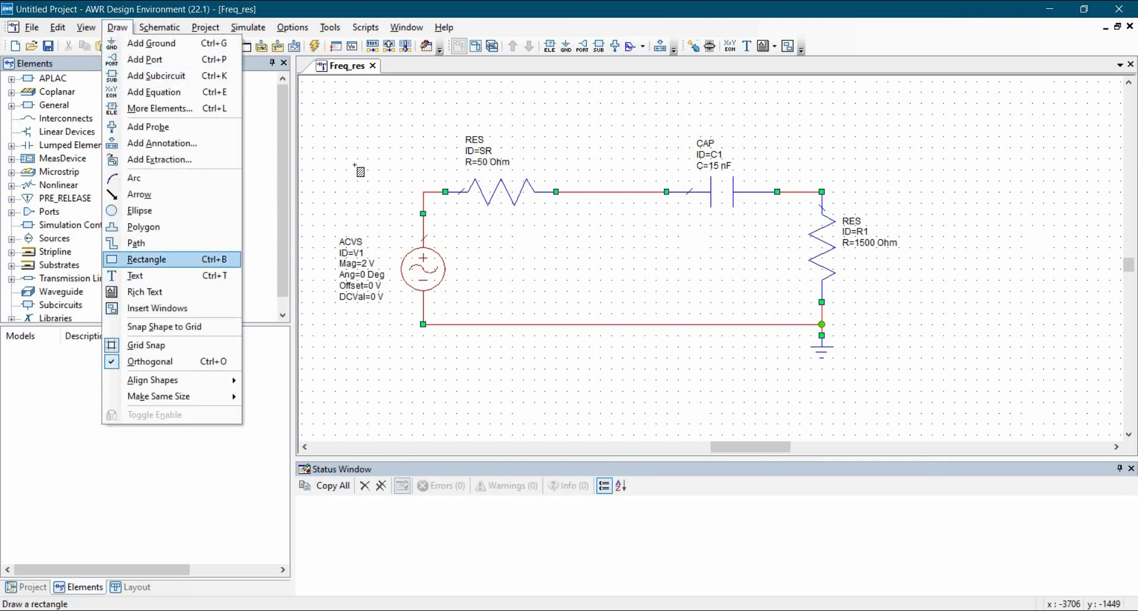
pyautogui.moveTo(355, 138)
pyautogui.mouseDown()
pyautogui.moveTo(549, 360)
pyautogui.moveTo(587, 358)
pyautogui.moveTo(586, 291)
pyautogui.moveTo(590, 314)
pyautogui.mouseUp()
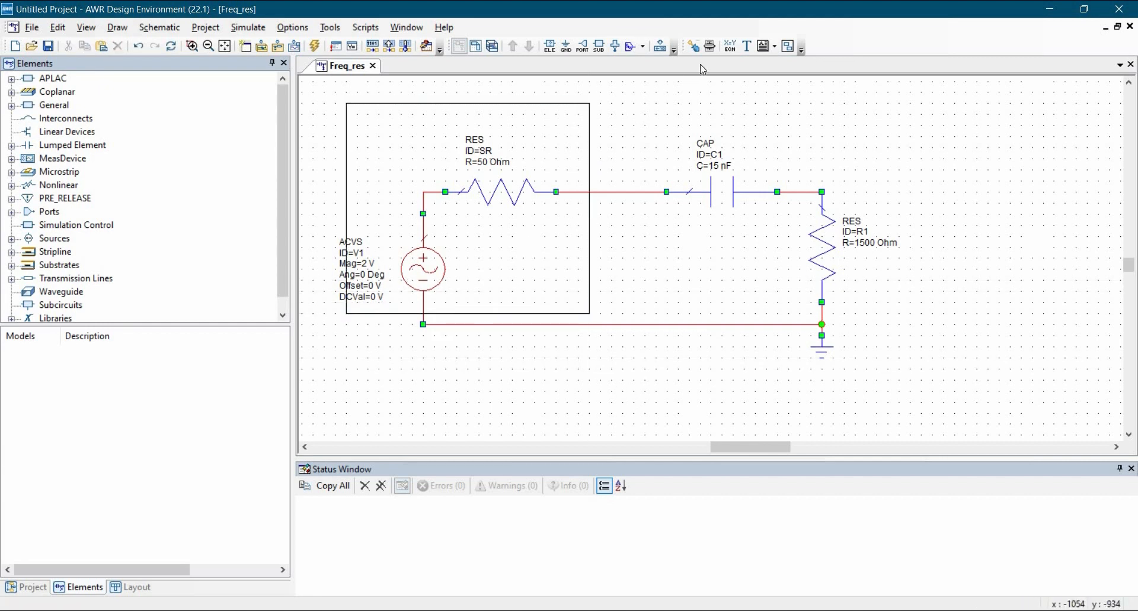
# Step: Add the text label 'AC Voltage Sourse' at the rectangle's top-left
pyautogui.click(746, 46)
pyautogui.click(747, 46)
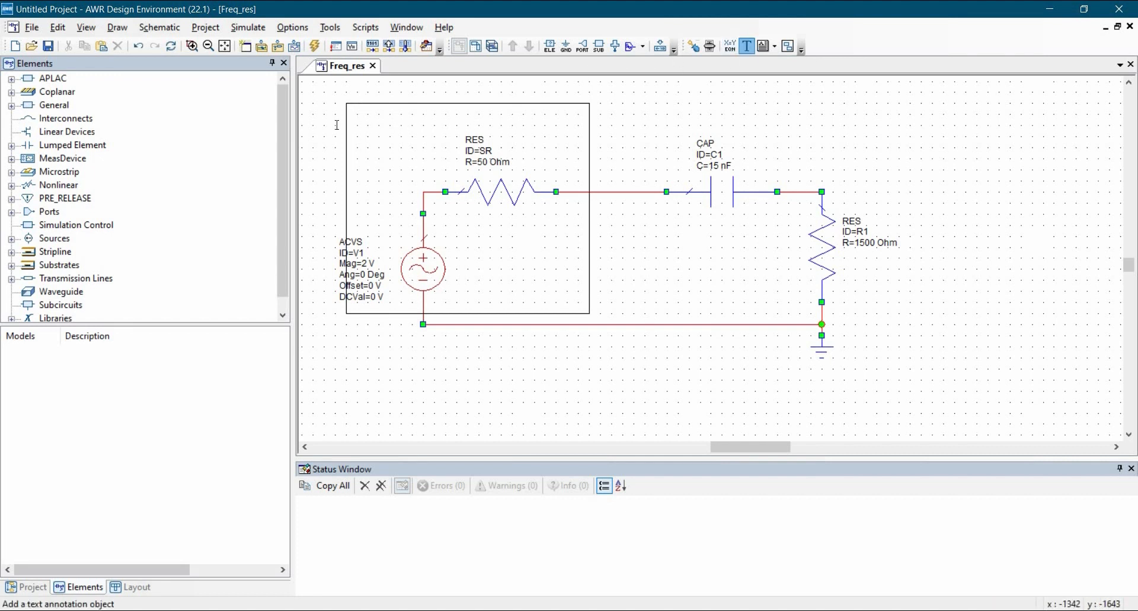
pyautogui.click(360, 117)
pyautogui.write('AC Voltage Sourse')
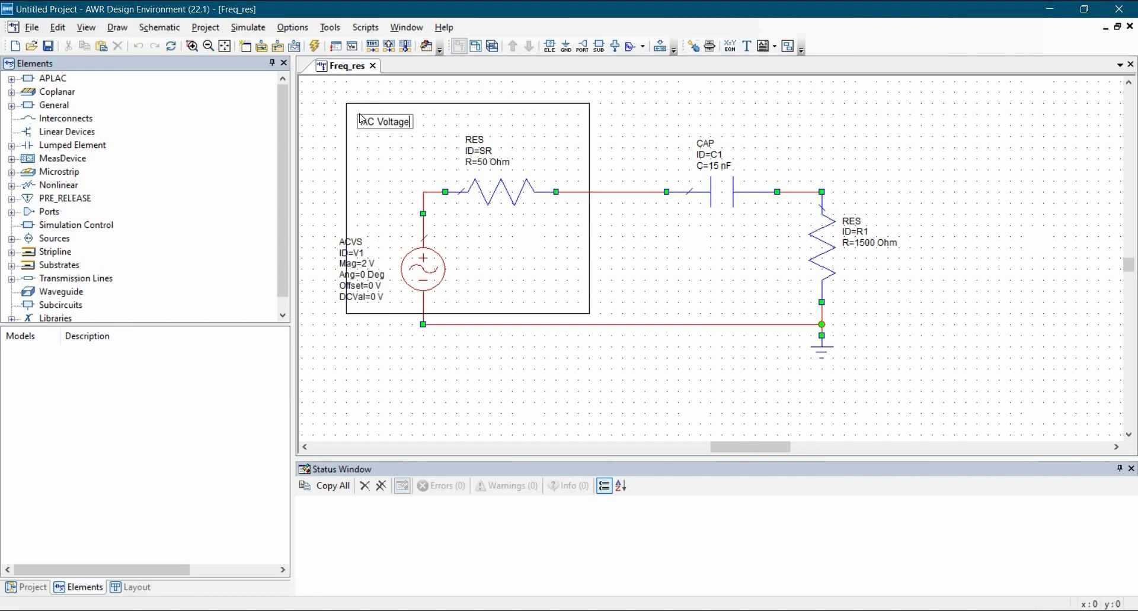
pyautogui.click(321, 346)
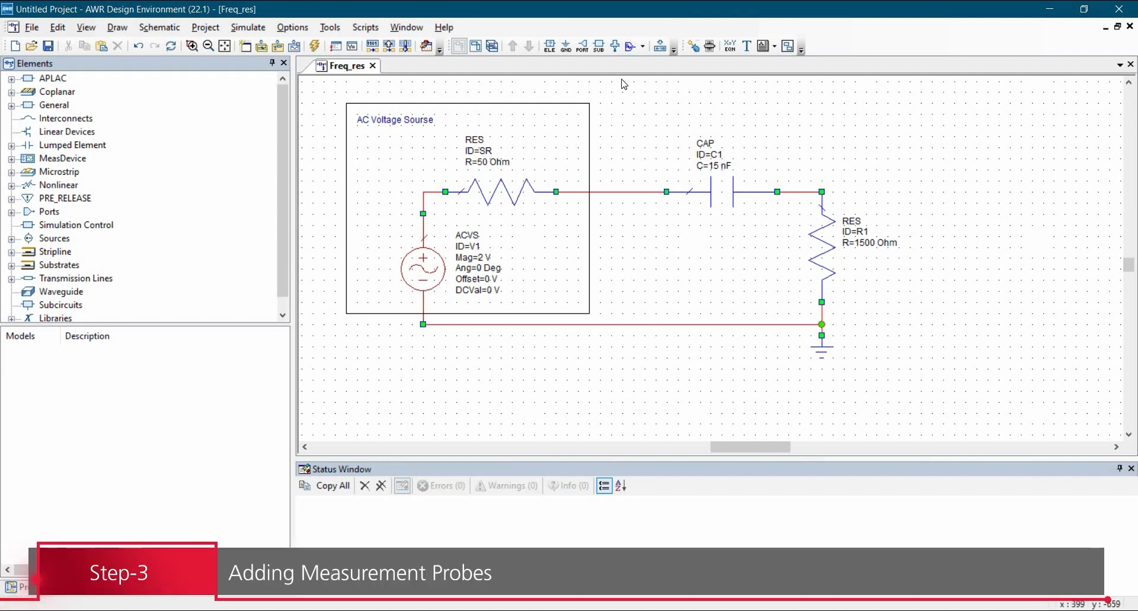
# Step: Place two measurement probes, one on the node before capacitor C1 and one above R1
pyautogui.click(616, 48)
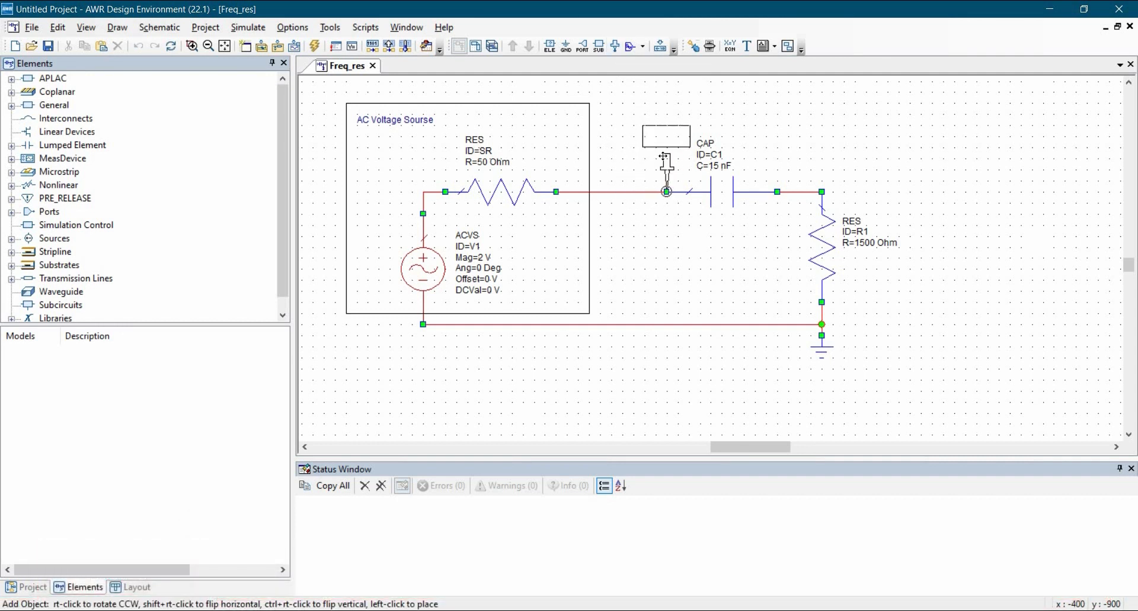
pyautogui.click(662, 261)
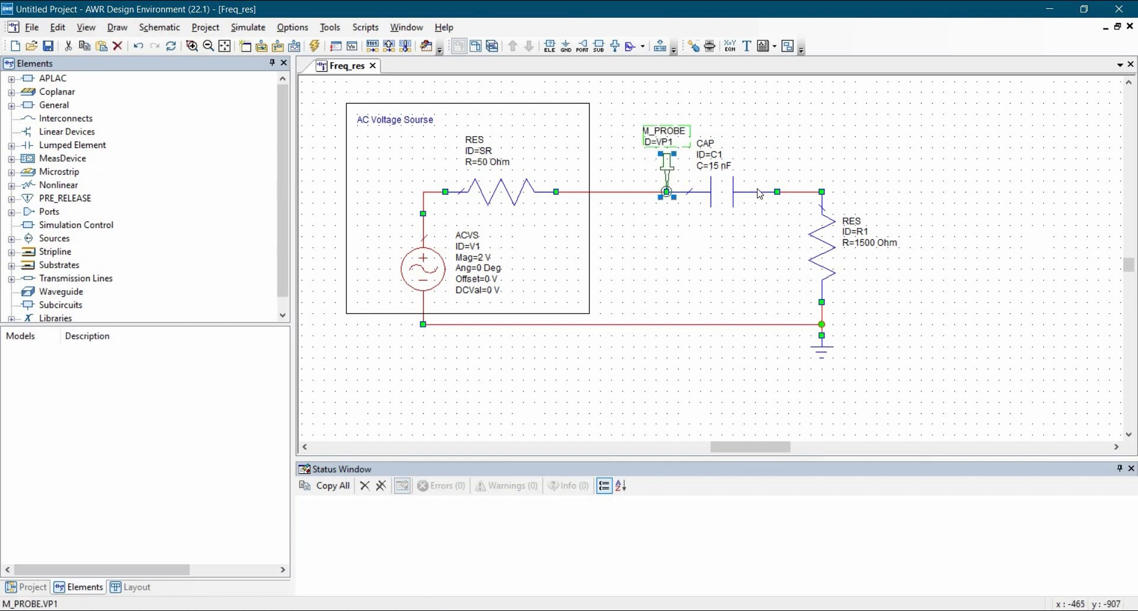
pyautogui.click(615, 47)
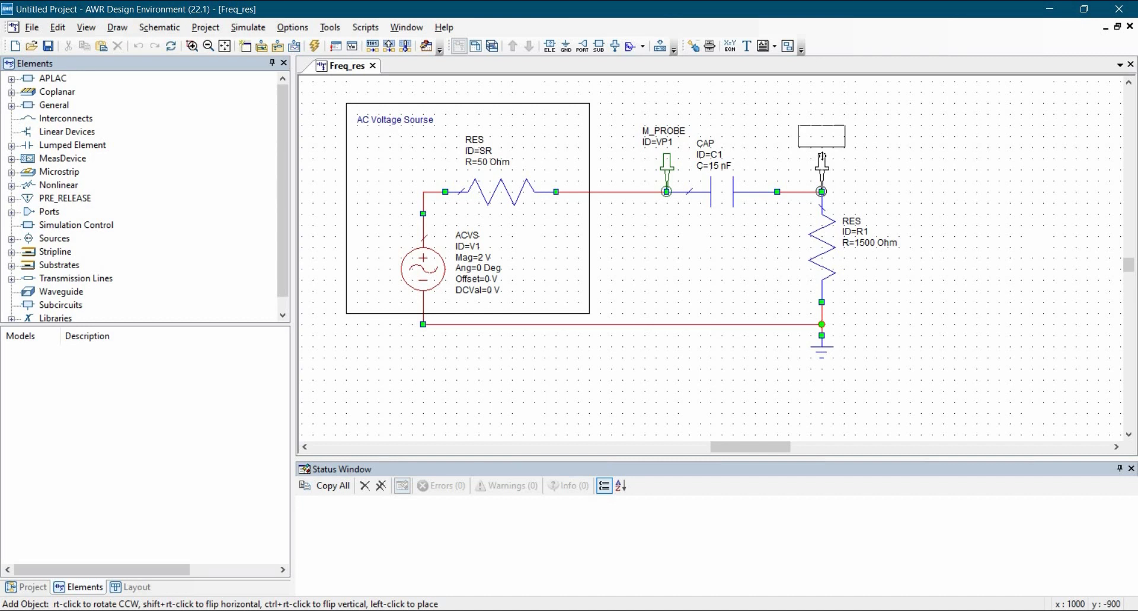
pyautogui.click(894, 220)
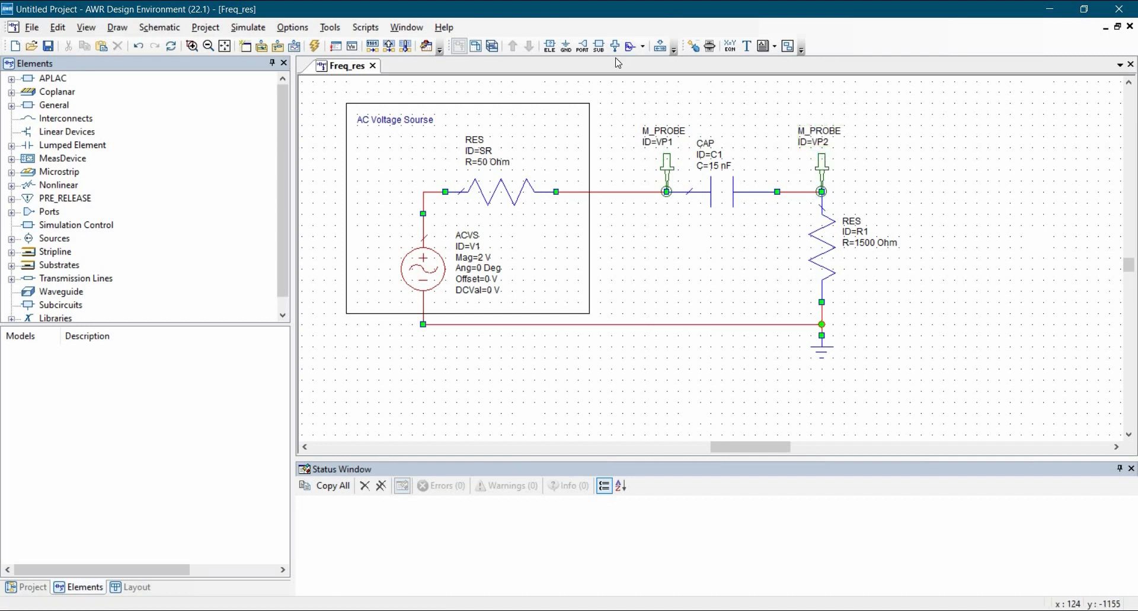
# Step: Rename the first probe's ID to Vin and the second to Vout
pyautogui.doubleClick(663, 141)
pyautogui.write('Vin')
pyautogui.press('Return')
pyautogui.doubleClick(825, 142)
pyautogui.write('Vout')
pyautogui.press('Return')
# Step: In Project Options frequencies, set the sweep start to 0.7 with kHz units
pyautogui.click(26, 589)
pyautogui.doubleClick(72, 104)
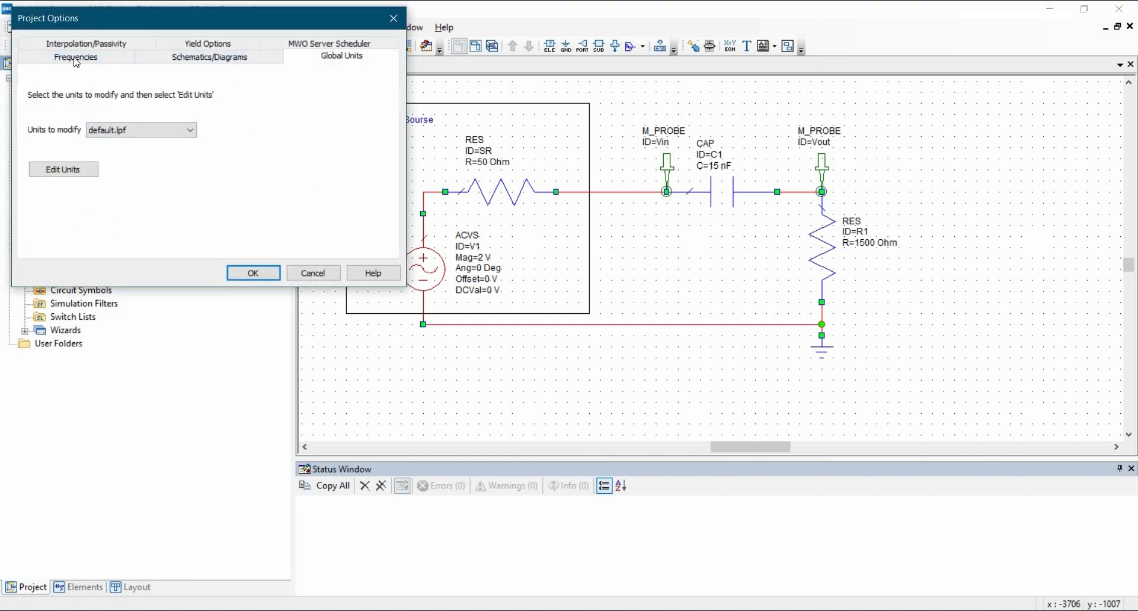
pyautogui.click(76, 58)
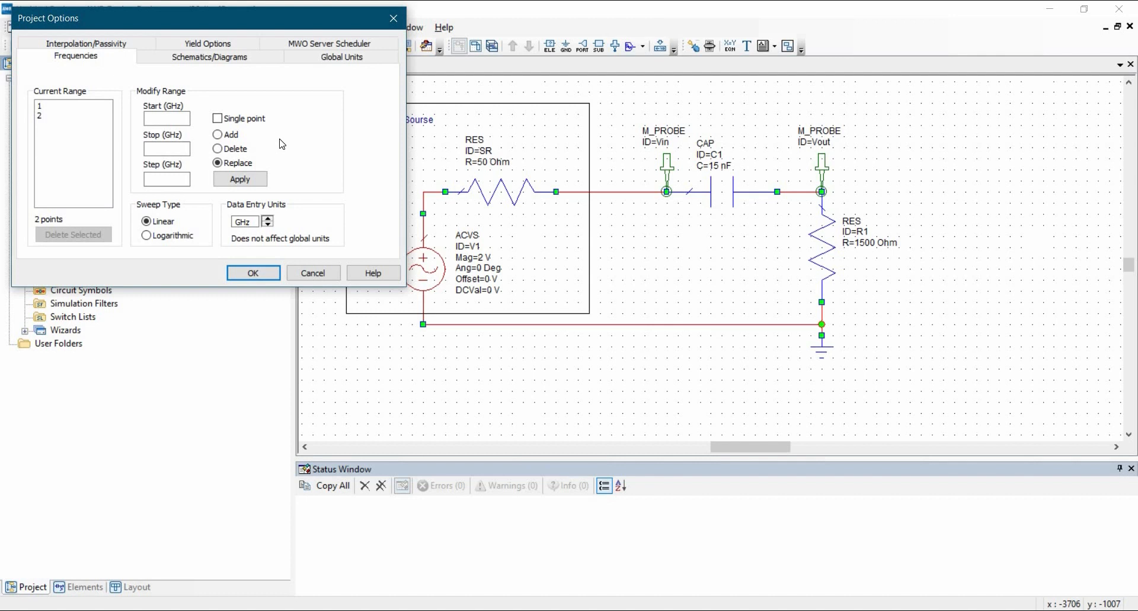
pyautogui.click(155, 117)
pyautogui.write('0.7')
pyautogui.click(268, 218)
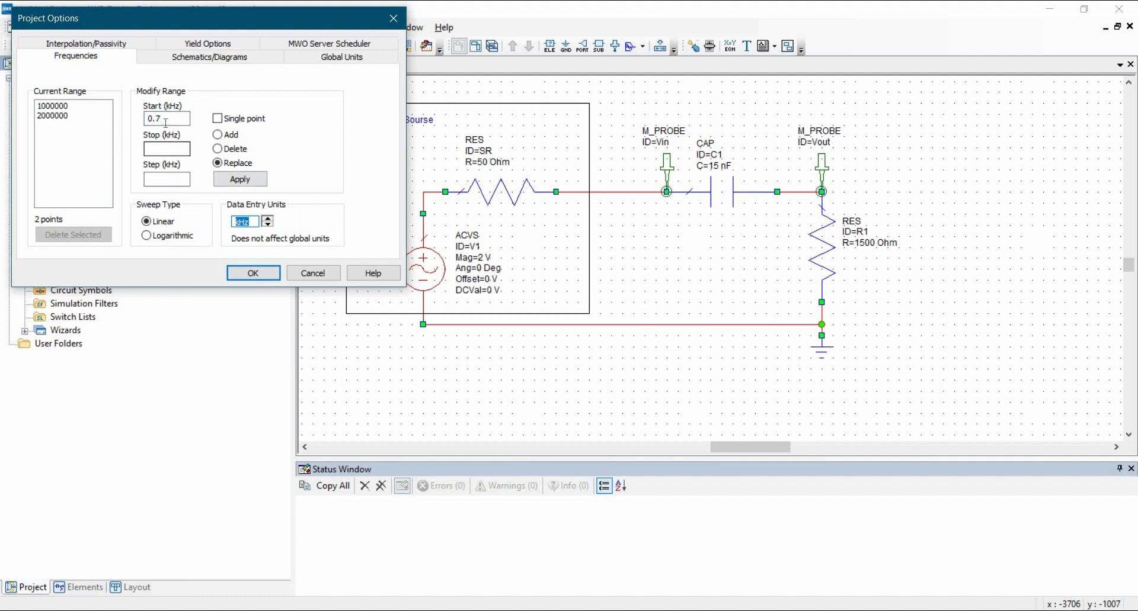
# Step: Set stop to 70 kHz, logarithmic sweep at 20 points per decade, generating 41 points
pyautogui.click(166, 151)
pyautogui.click(171, 179)
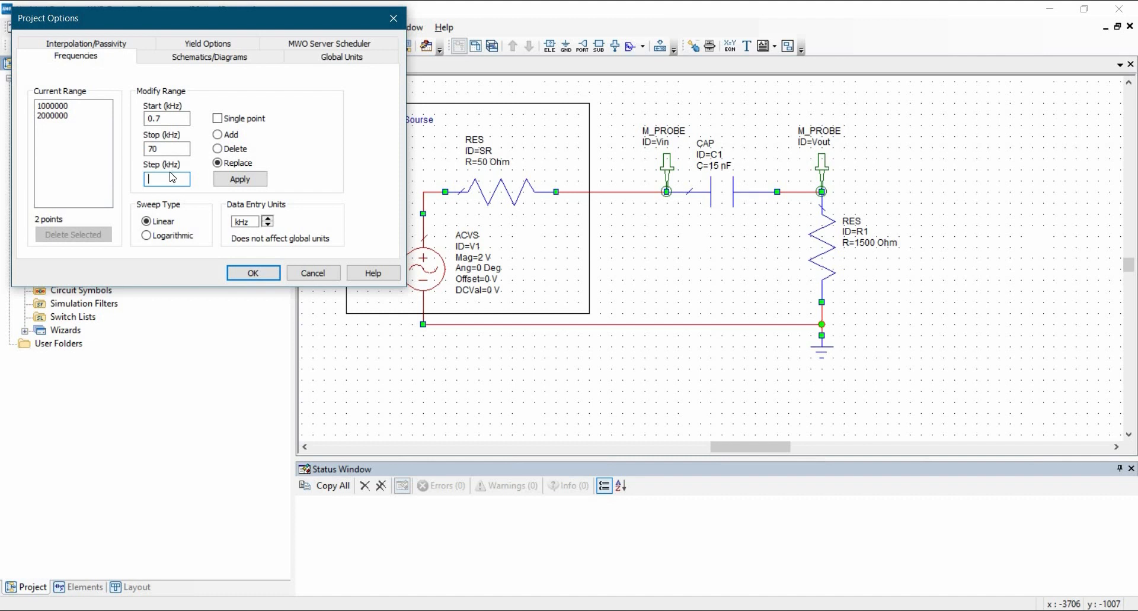
pyautogui.click(146, 237)
pyautogui.click(165, 181)
pyautogui.write('20')
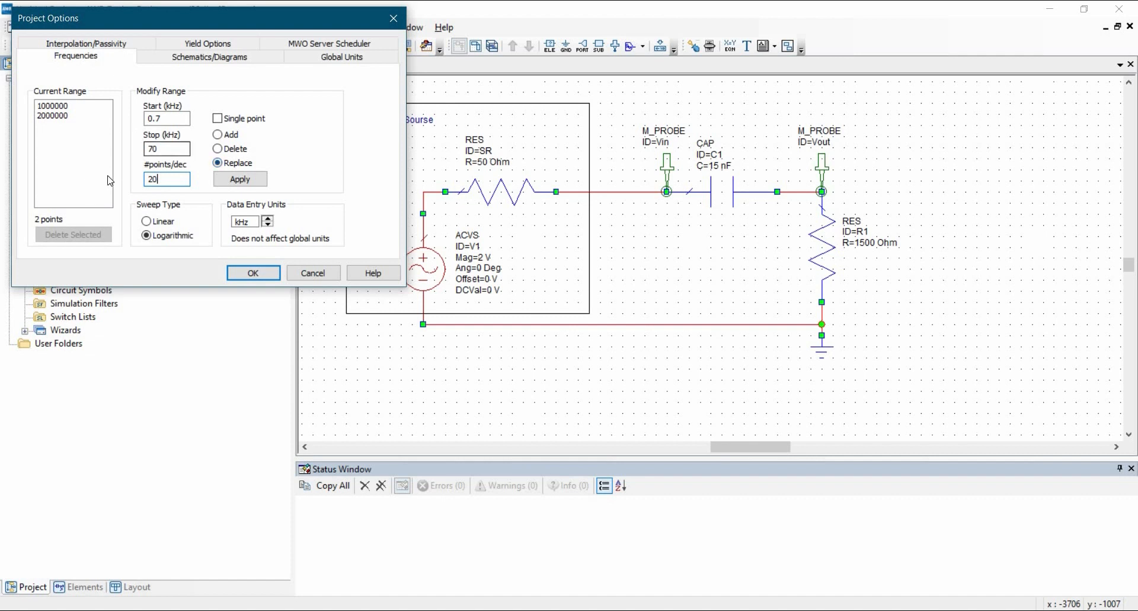
pyautogui.click(239, 179)
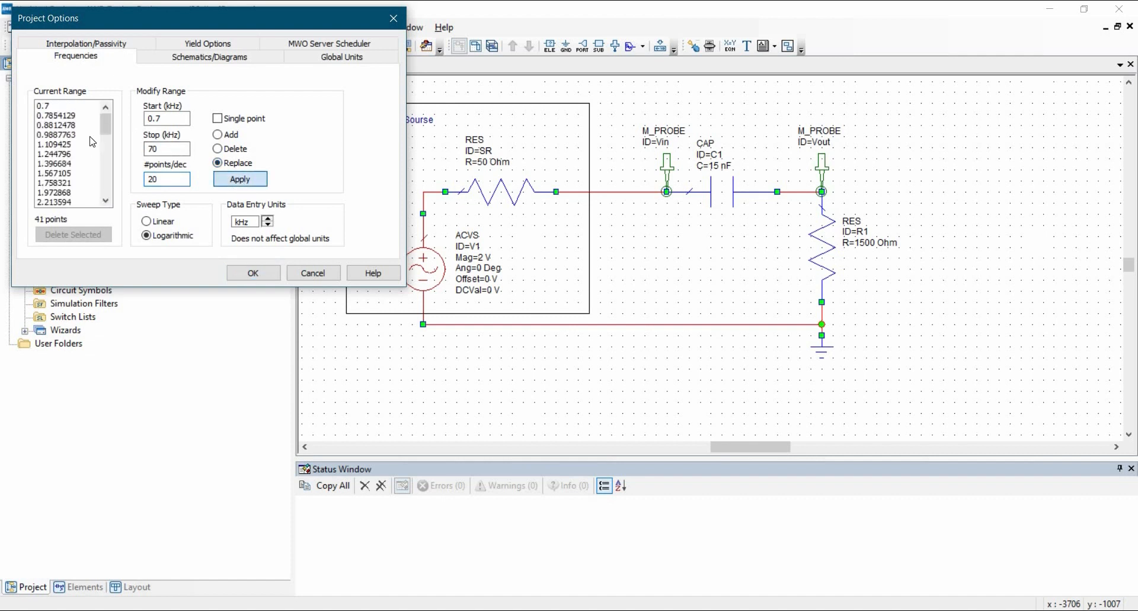
# Step: Review the generated 41-point frequency list and accept the new frequency settings
pyautogui.moveTo(105, 136); pyautogui.dragTo(106, 217)
pyautogui.moveTo(109, 155); pyautogui.dragTo(99, 118)
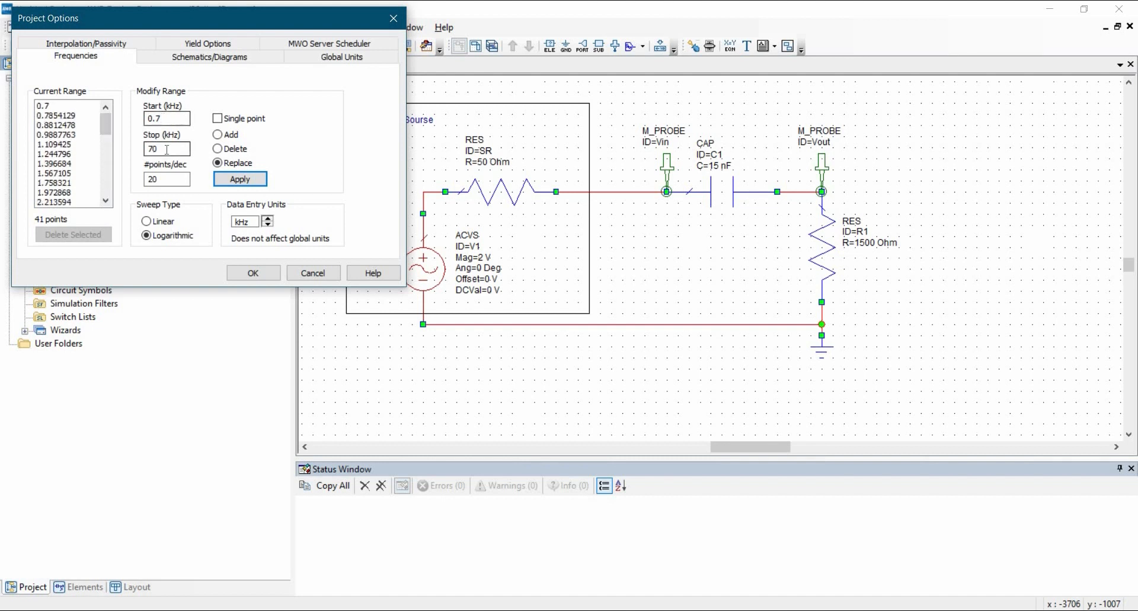
pyautogui.click(161, 180)
pyautogui.click(105, 193)
pyautogui.scroll(-8, 105, 193)
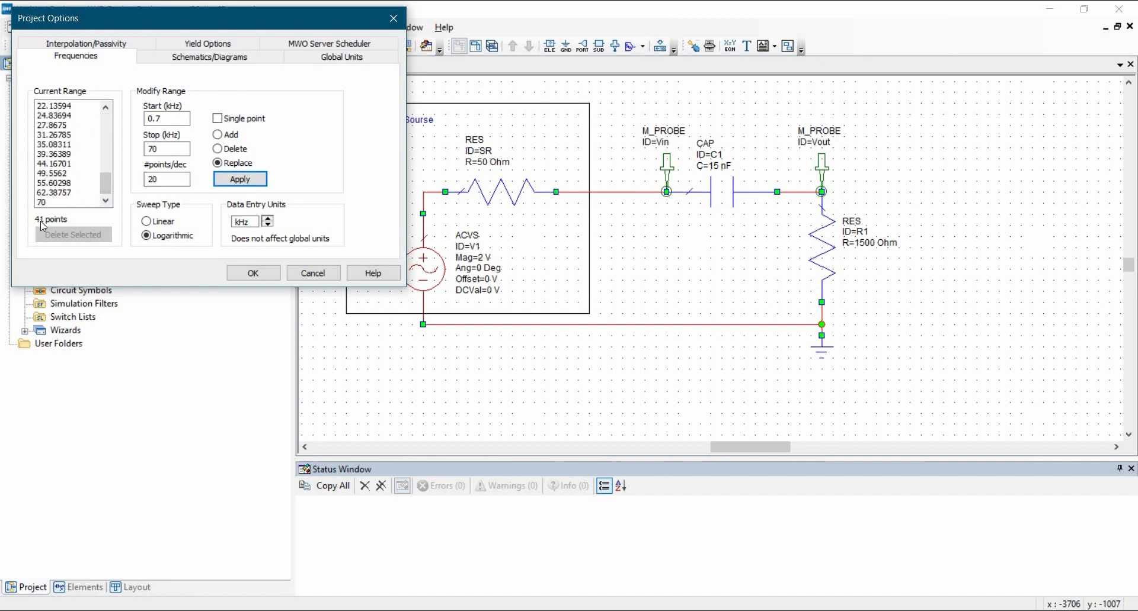
pyautogui.scroll(10, 107, 181)
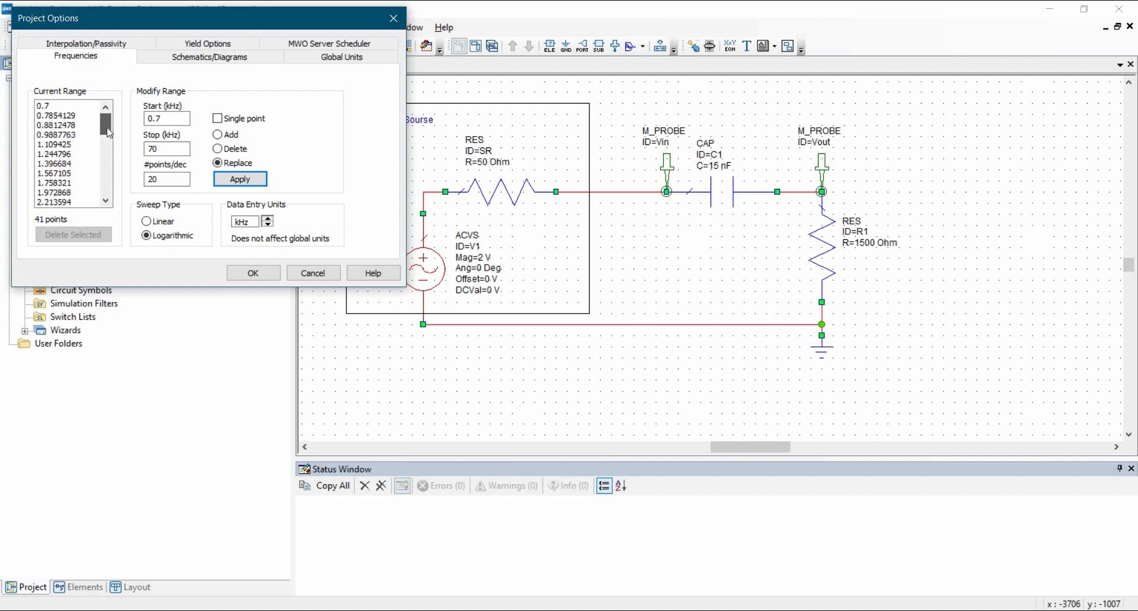
pyautogui.scroll(-2, 103, 182)
pyautogui.scroll(-8, 104, 182)
pyautogui.scroll(8, 109, 142)
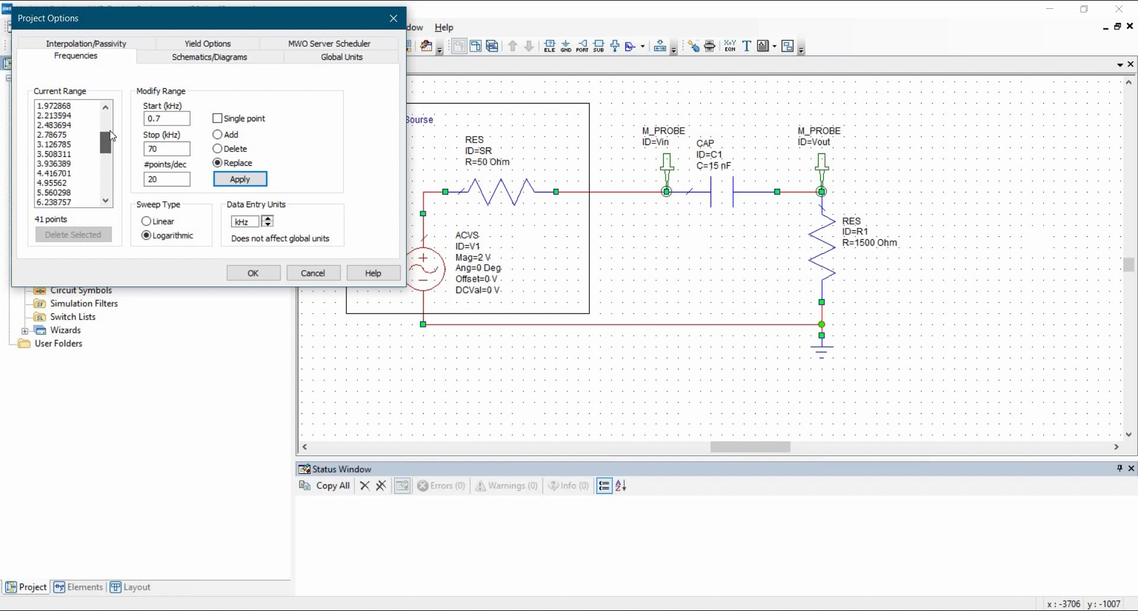
pyautogui.scroll(1, 110, 129)
pyautogui.click(249, 273)
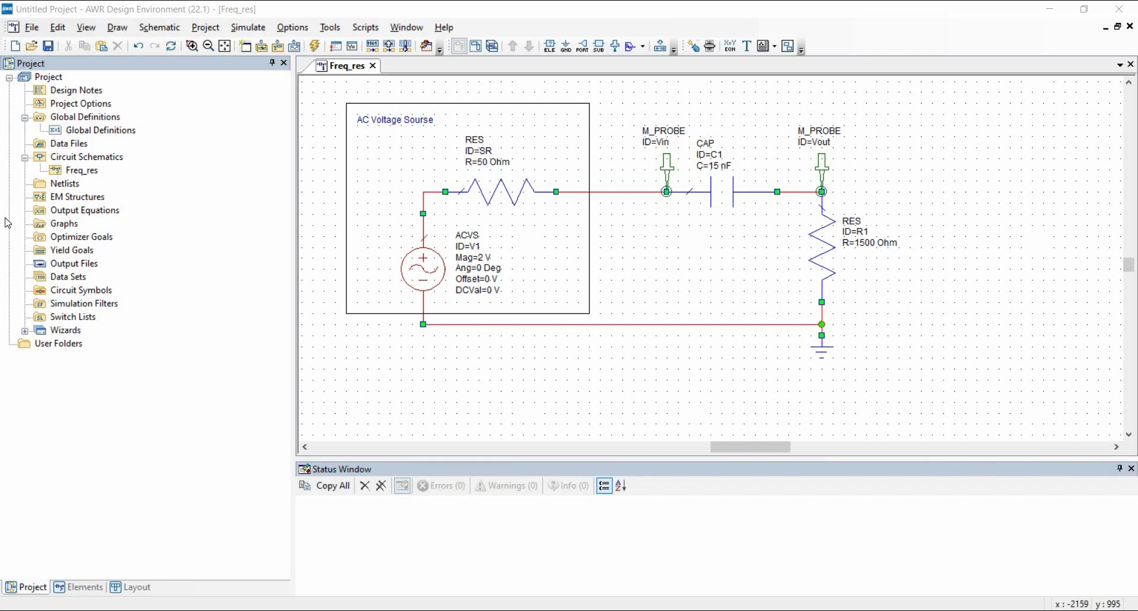
# Step: Create a new rectangular graph named CR_Gain under the project's Graphs group
pyautogui.click(63, 226)
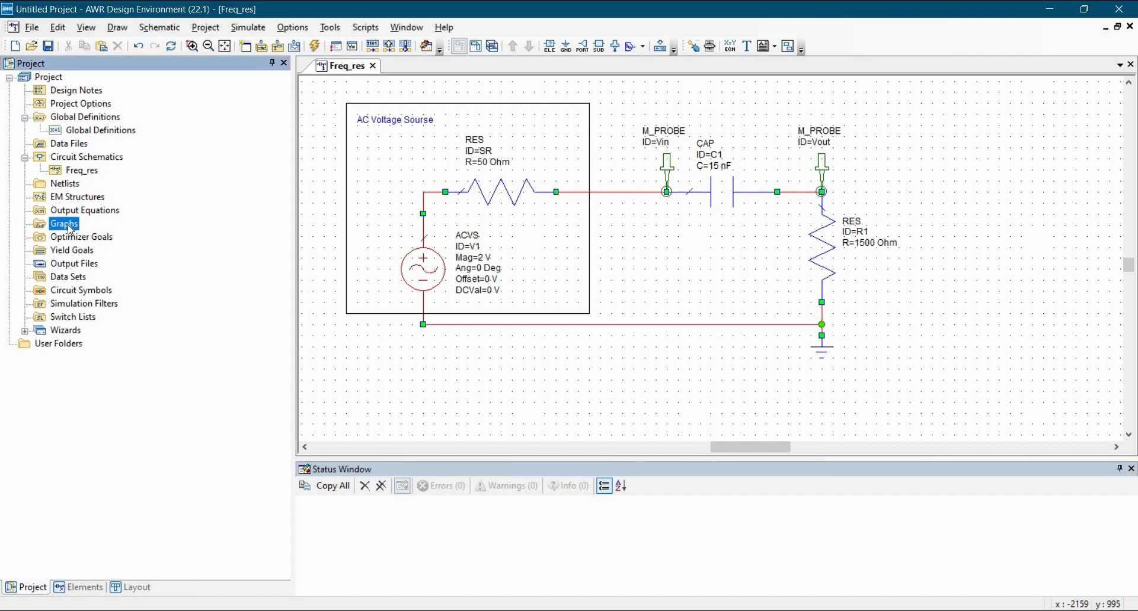
pyautogui.rightClick(70, 229)
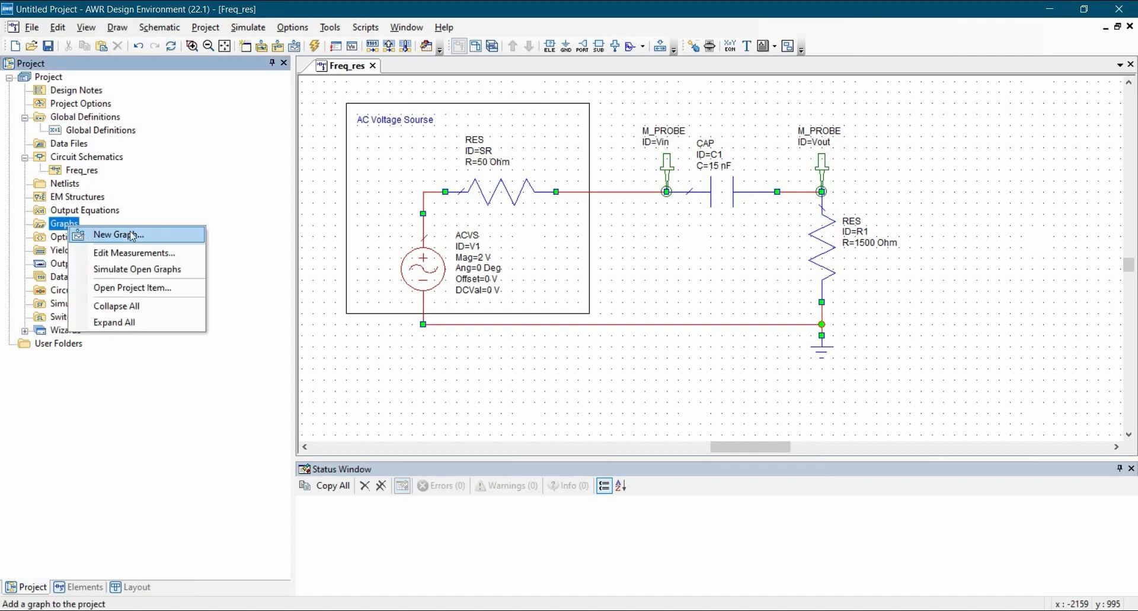
pyautogui.click(118, 232)
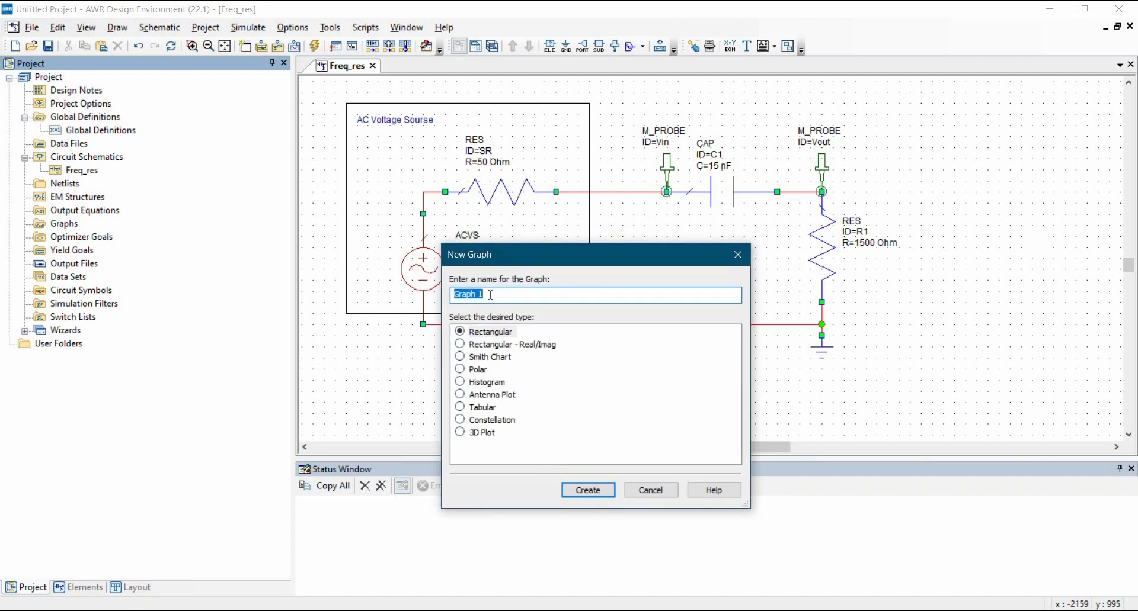
pyautogui.write('CR_Gain')
pyautogui.click(605, 495)
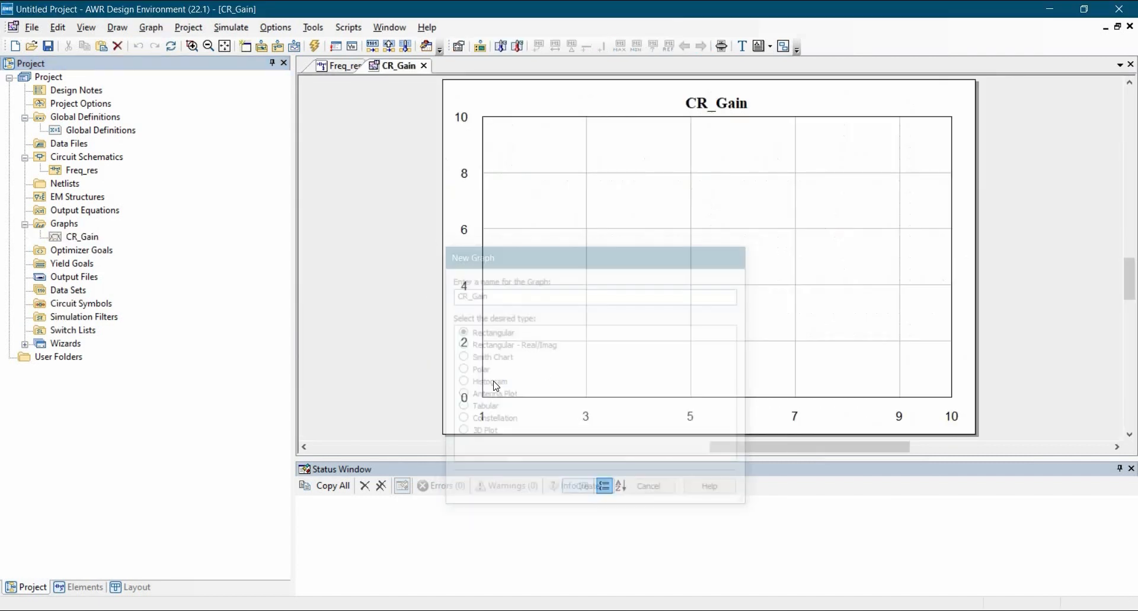
# Step: Add a new CR_Gain measurement: Nonlinear > Voltage > Vgain, with Freq_res as data source
pyautogui.rightClick(590, 219)
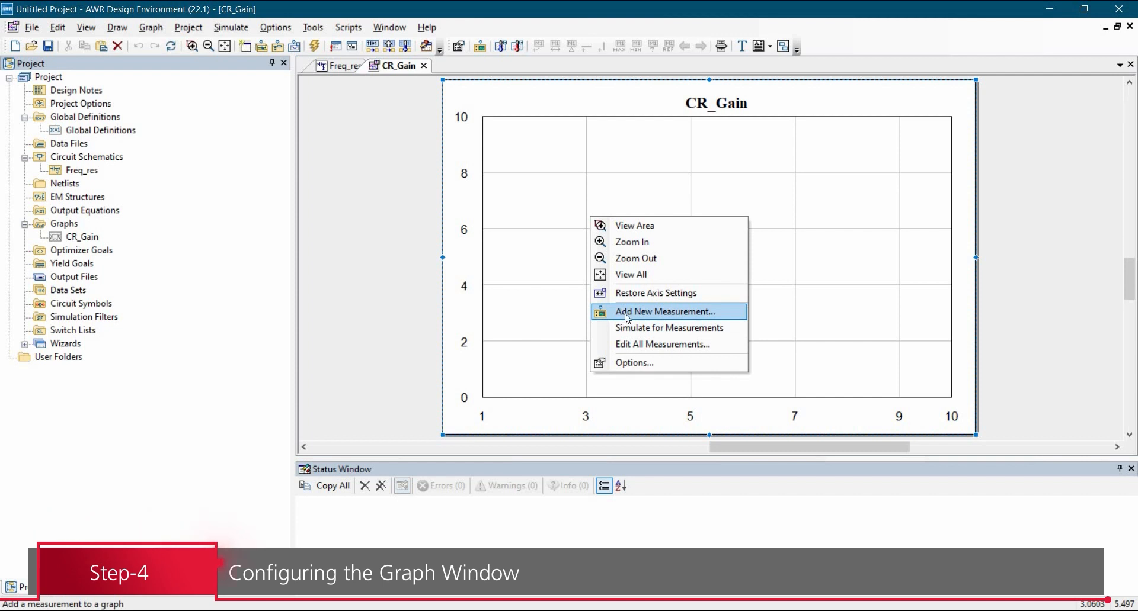
pyautogui.click(645, 315)
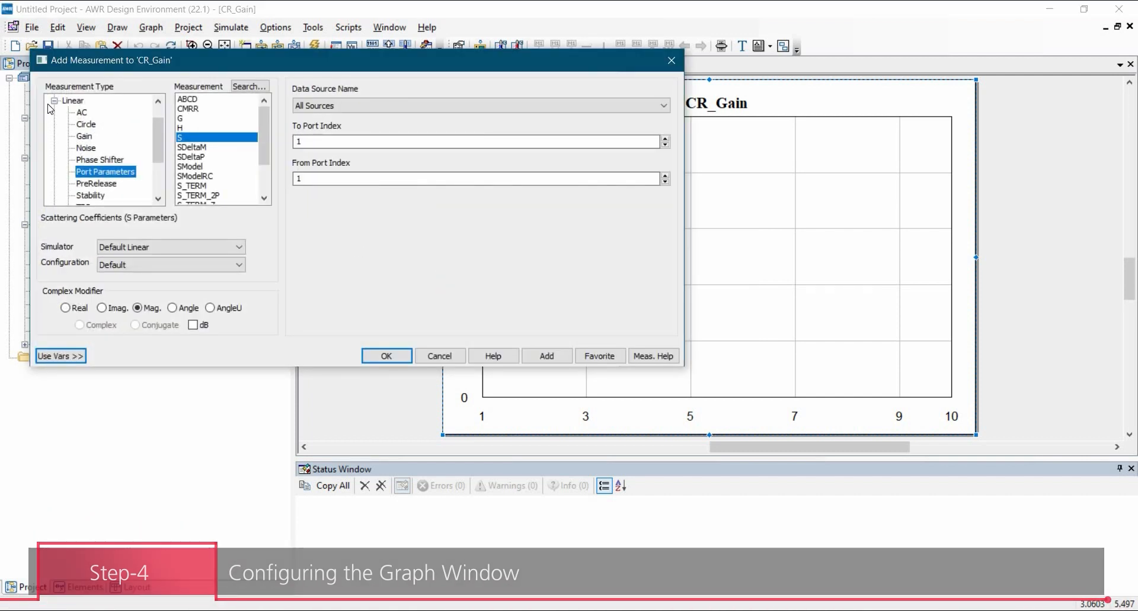
pyautogui.click(54, 102)
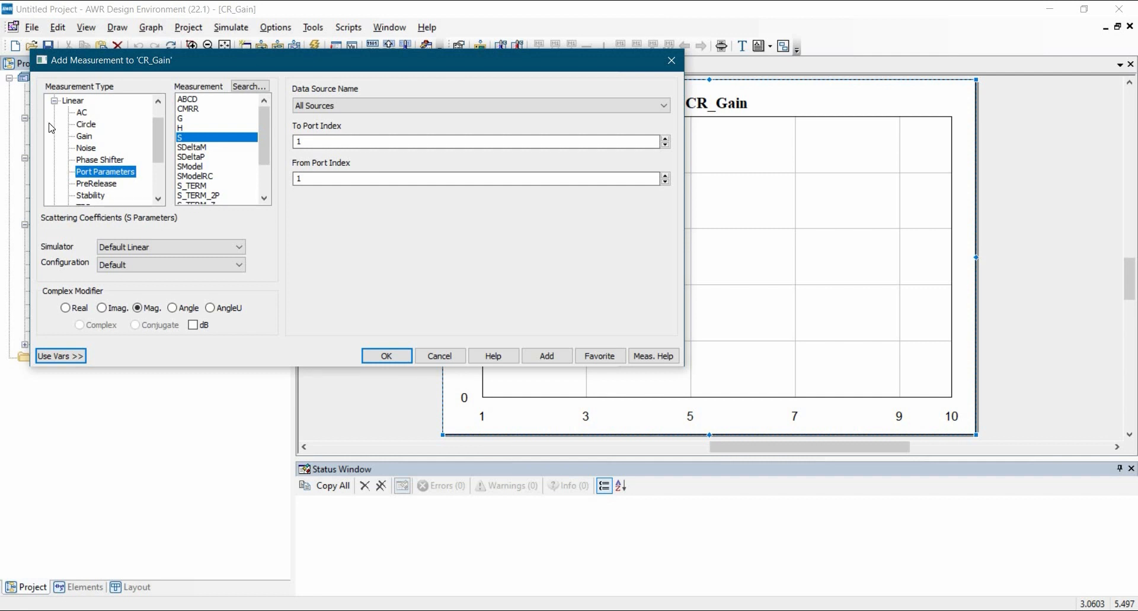
pyautogui.click(54, 148)
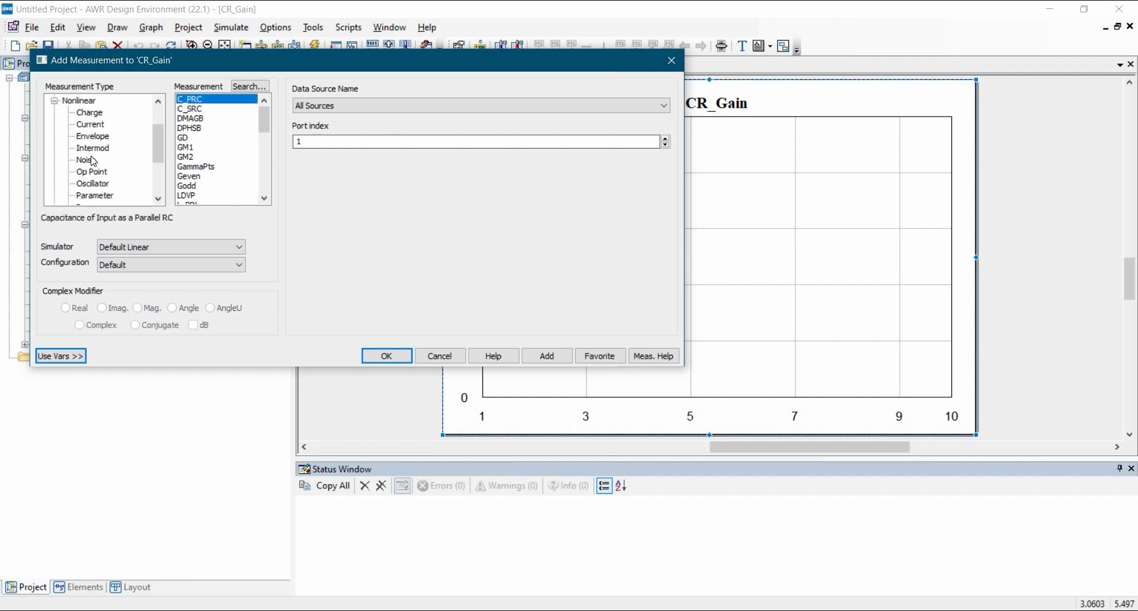
pyautogui.scroll(-1, 101, 182)
pyautogui.scroll(-1, 99, 183)
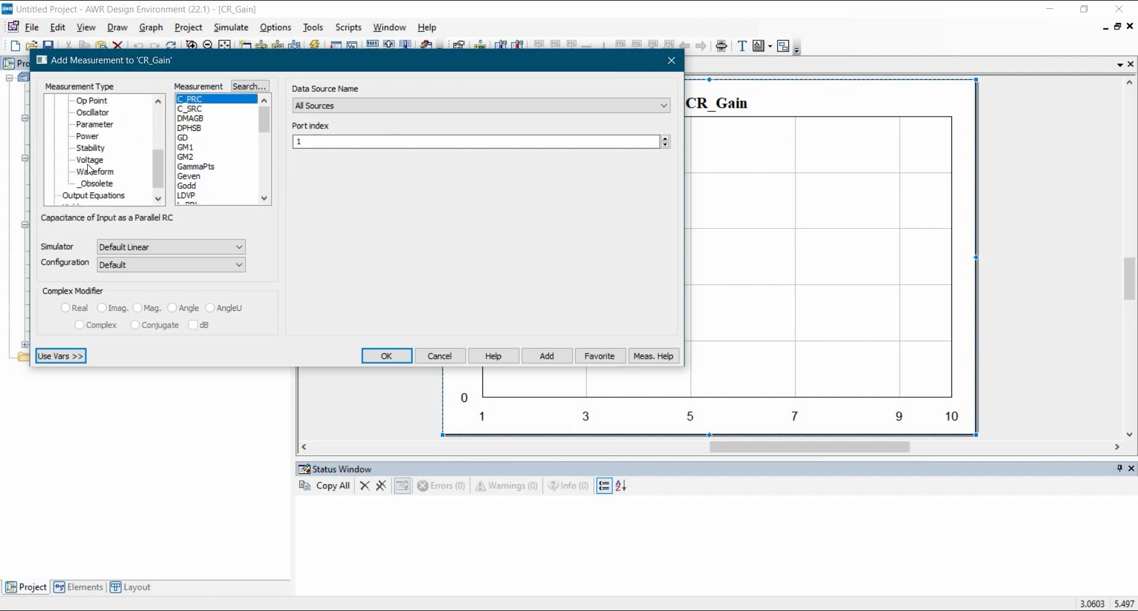
pyautogui.click(89, 161)
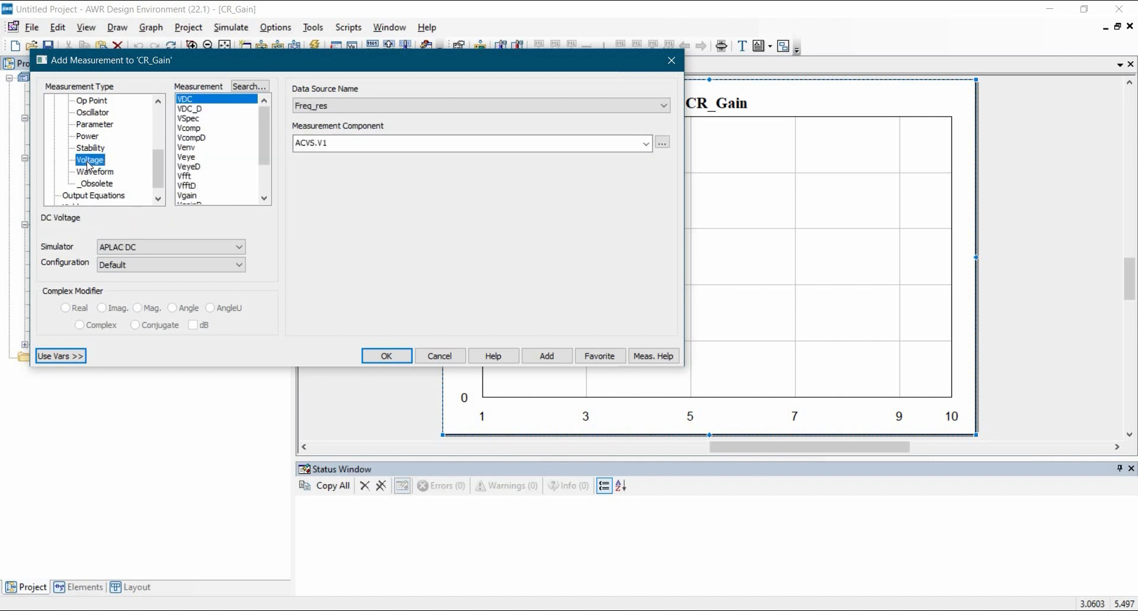
pyautogui.scroll(-2, 219, 163)
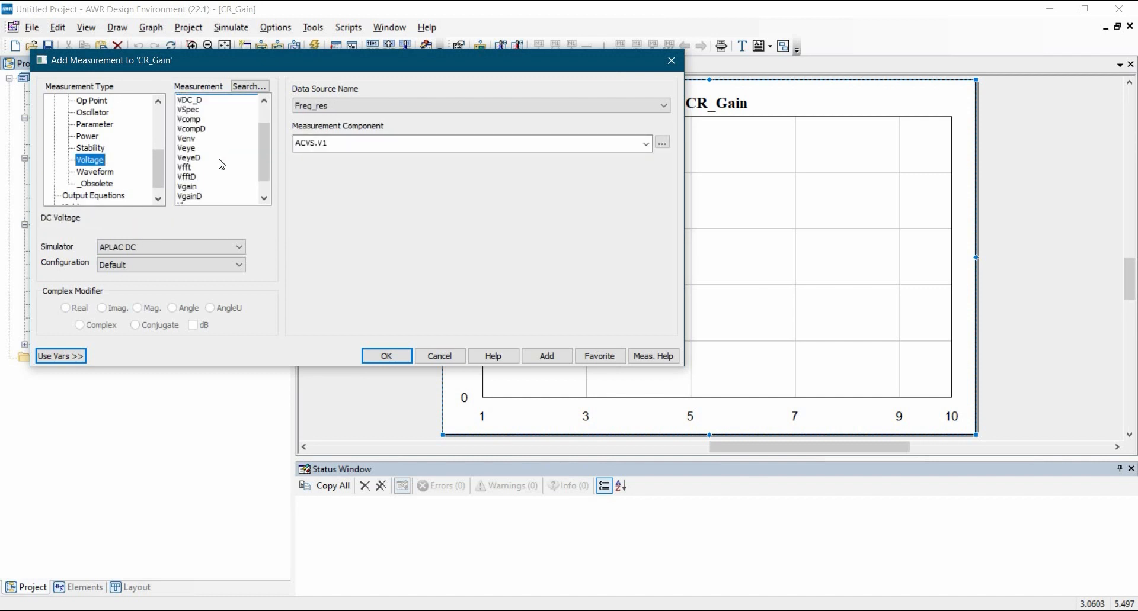
pyautogui.scroll(2, 211, 154)
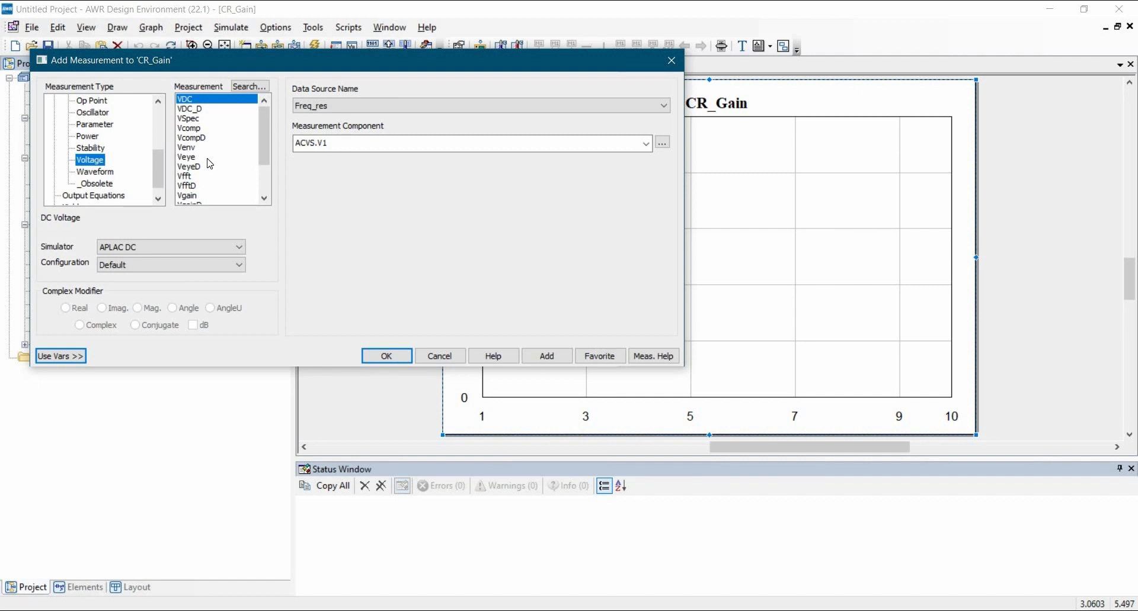
pyautogui.scroll(-1, 210, 163)
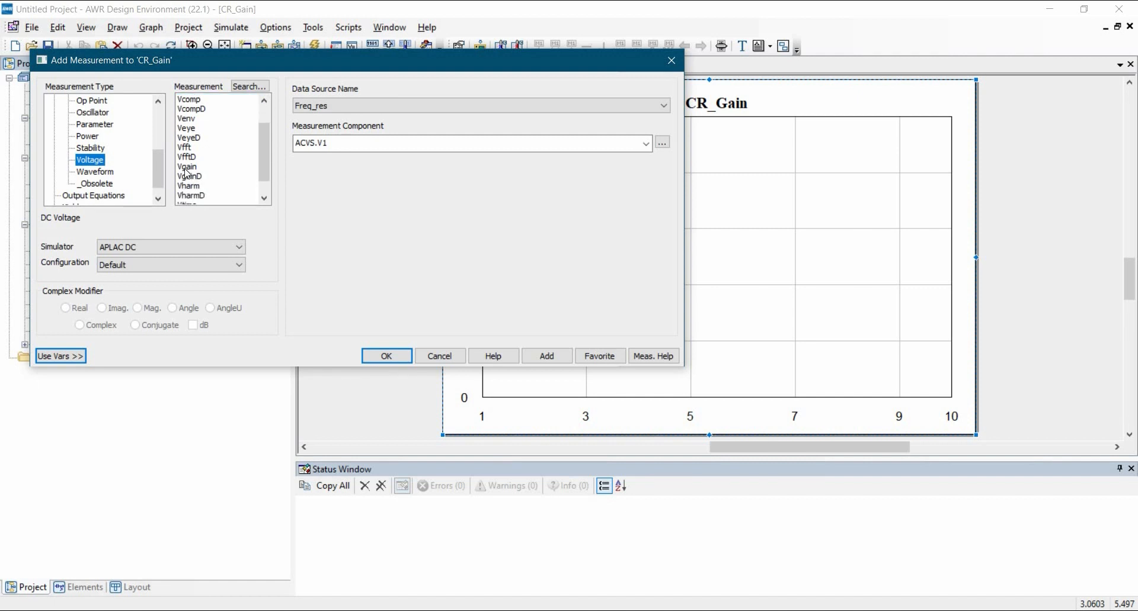
pyautogui.click(187, 167)
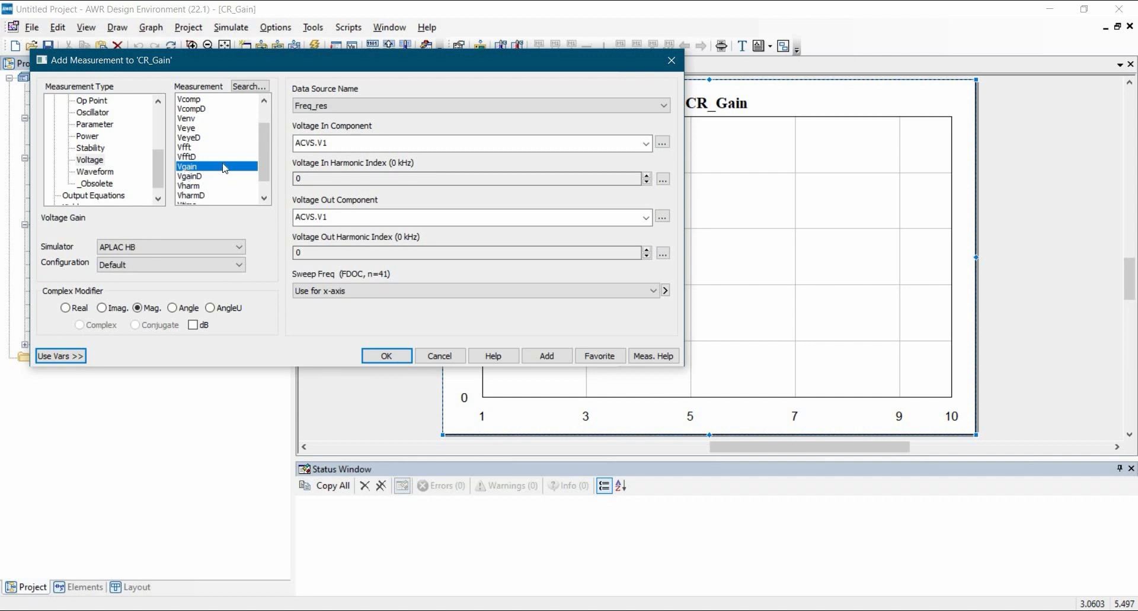
pyautogui.click(332, 100)
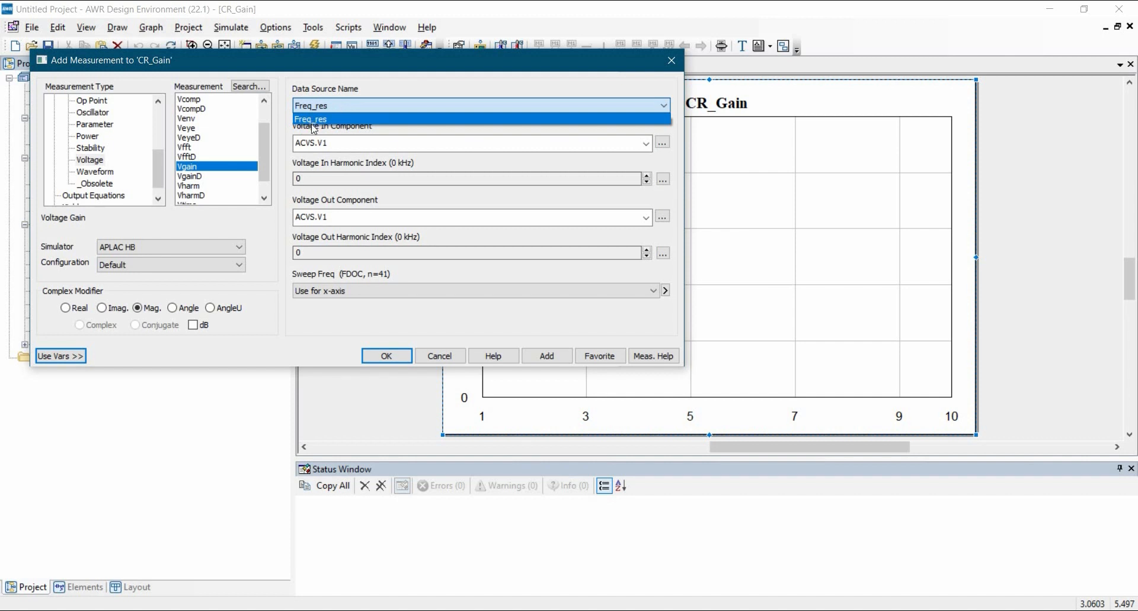
pyautogui.click(317, 120)
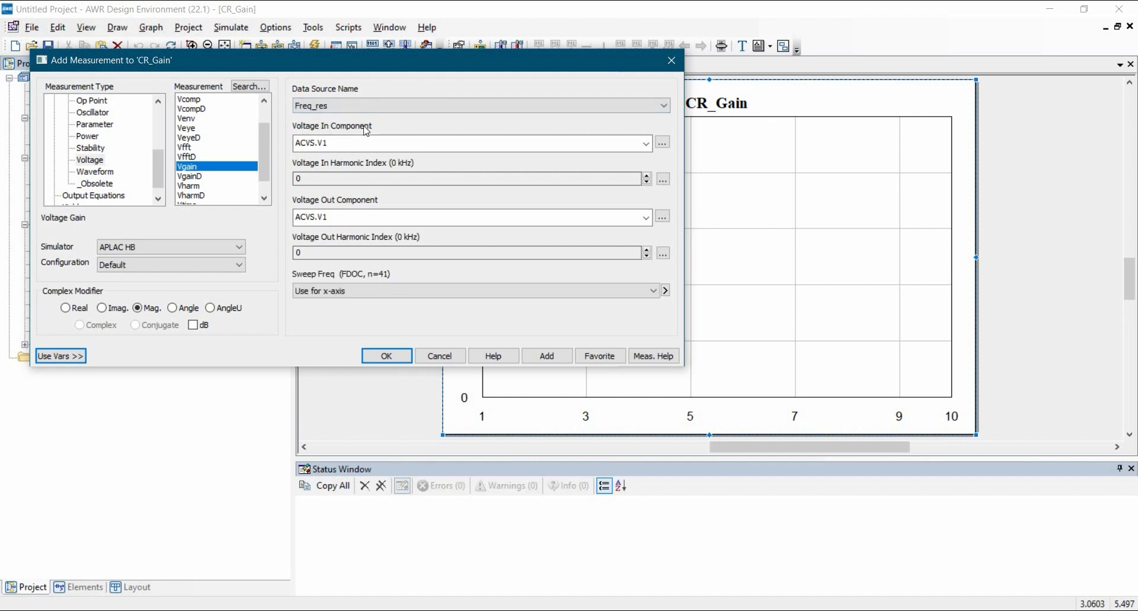
# Step: Set the Vgain input point to probe Vin and the output point to probe Vout
pyautogui.click(662, 144)
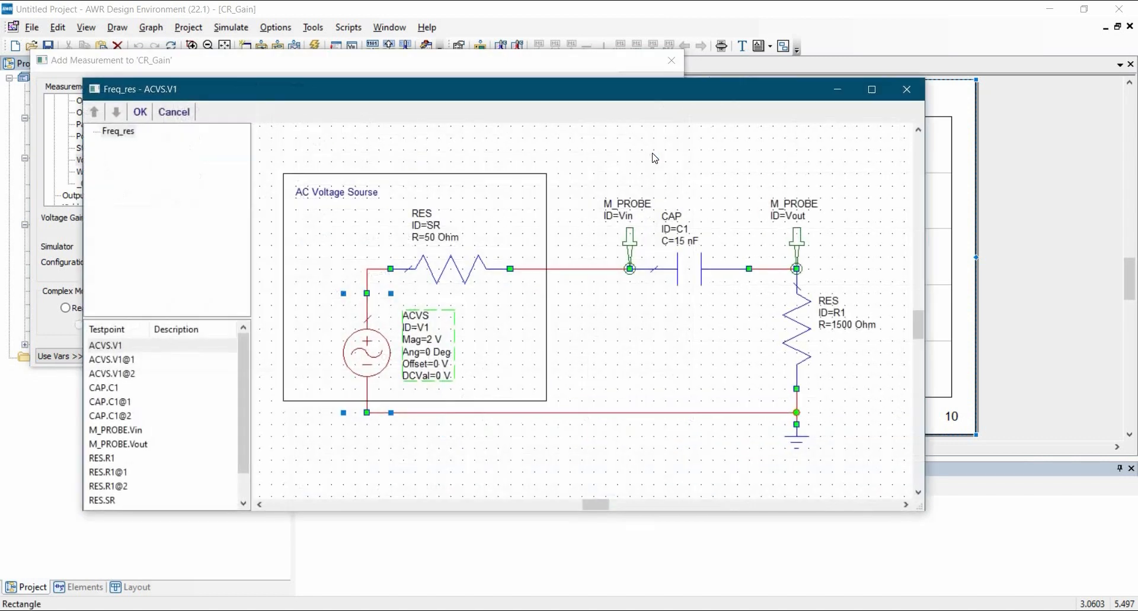
pyautogui.click(631, 244)
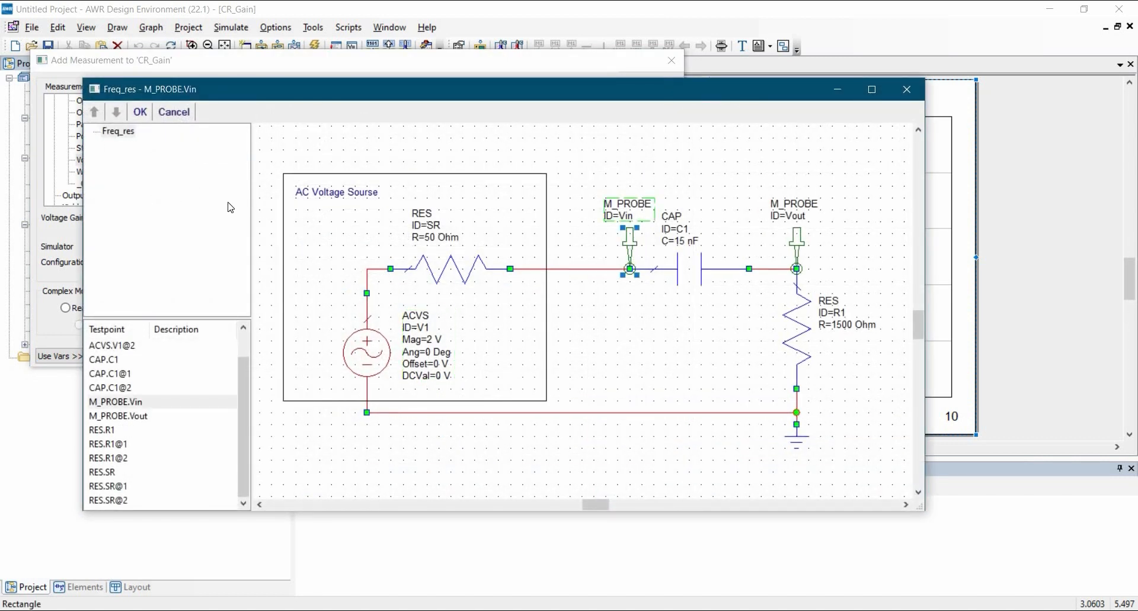
pyautogui.click(141, 112)
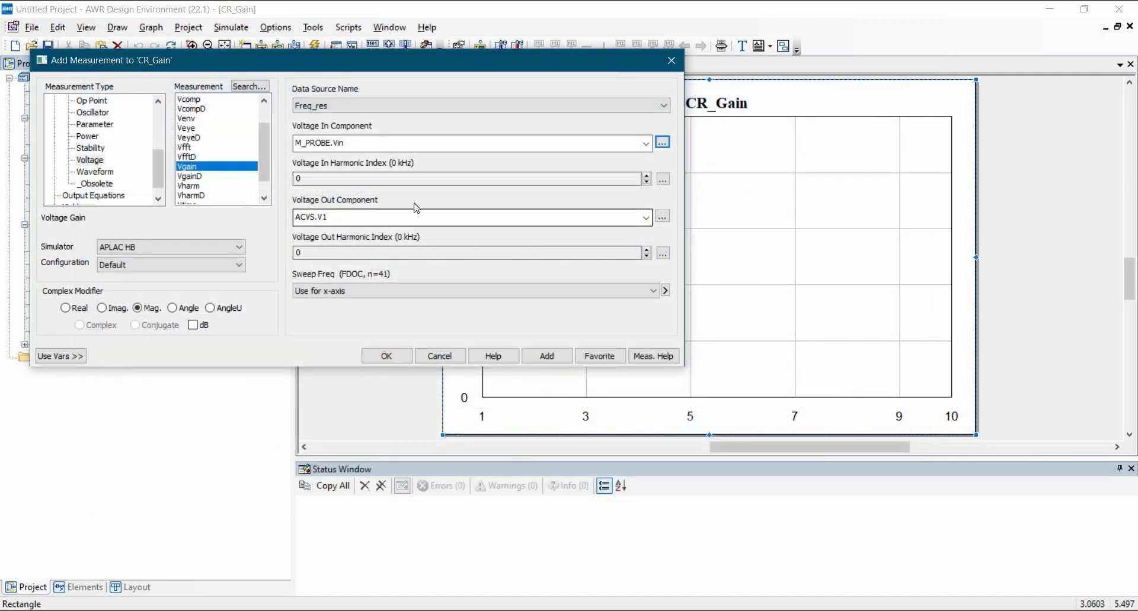
pyautogui.click(662, 217)
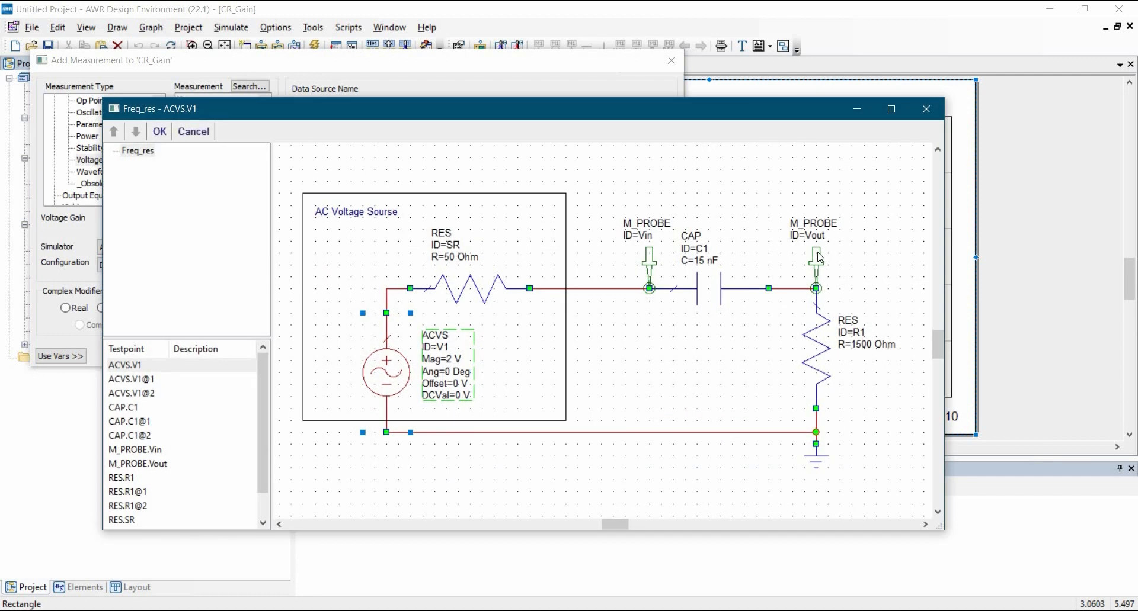
pyautogui.click(816, 256)
pyautogui.click(159, 131)
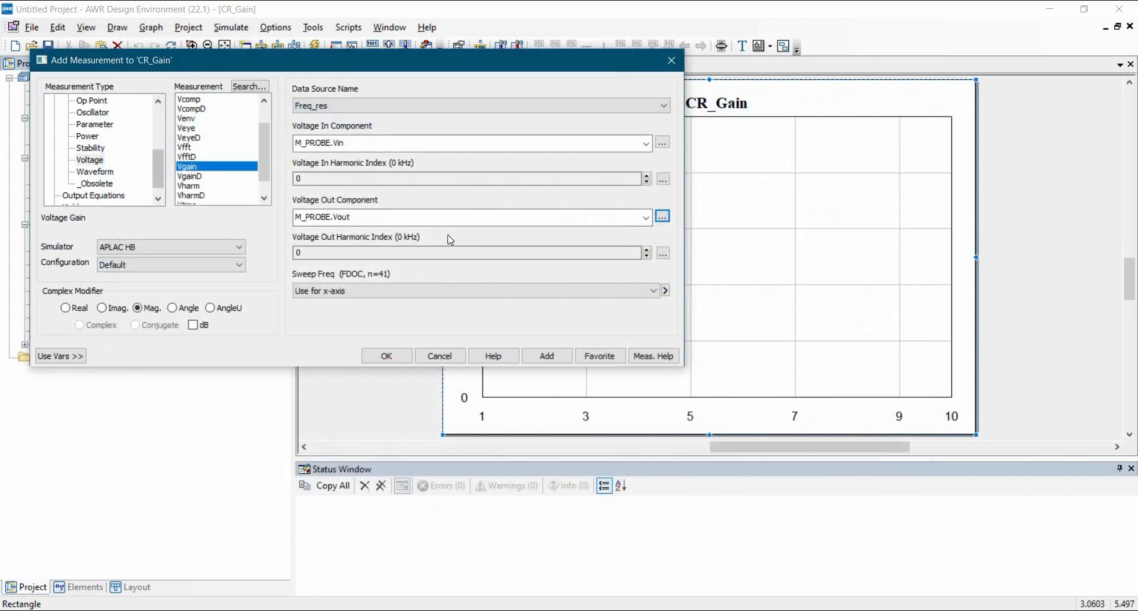
# Step: Set both harmonic indices to 1, display the gain in dB, and add the measurement
pyautogui.click(314, 180)
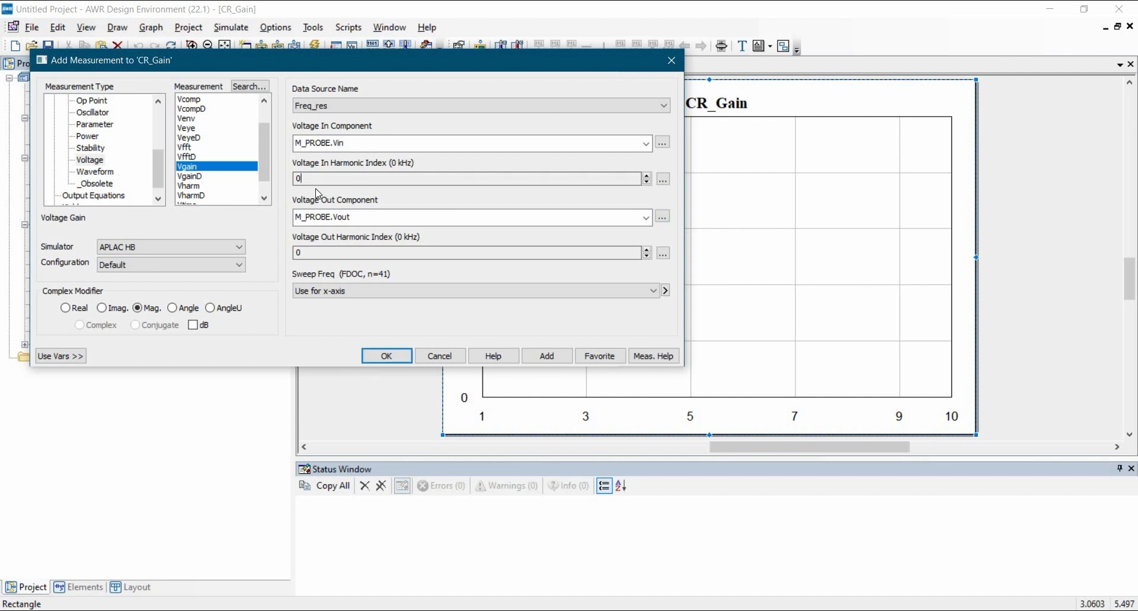
pyautogui.click(647, 176)
pyautogui.click(647, 250)
pyautogui.click(196, 327)
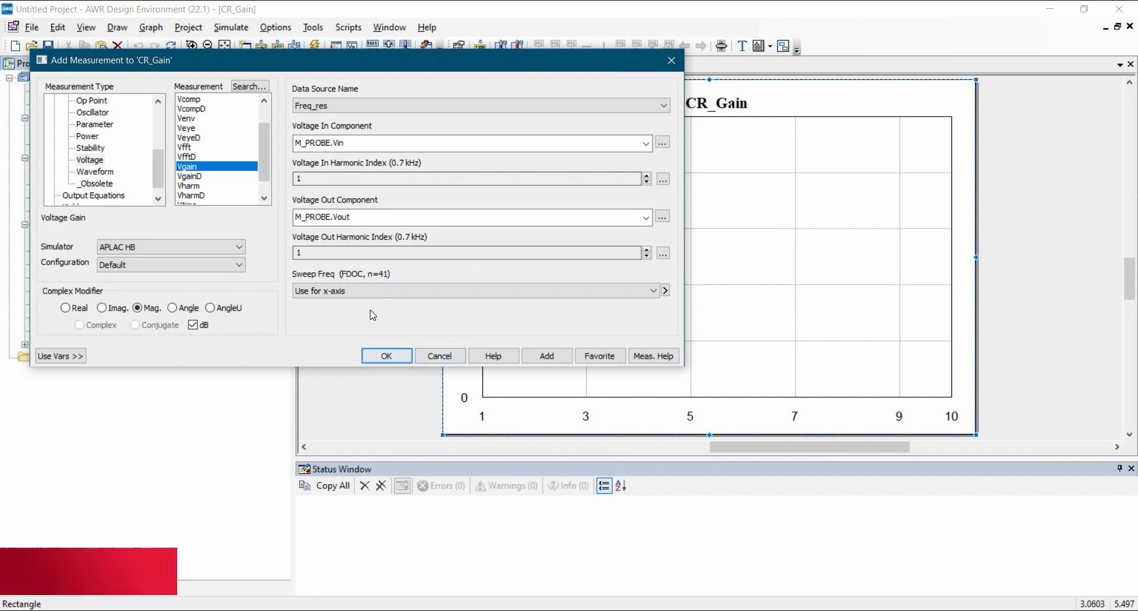
pyautogui.click(385, 357)
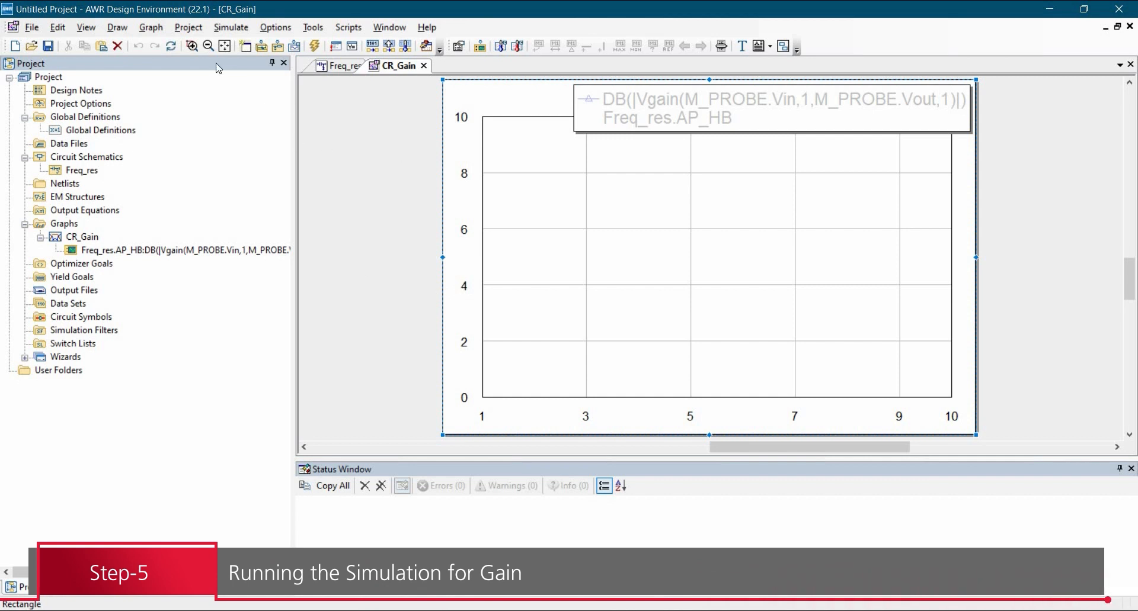
# Step: Run the simulation so CR_Gain plots the dB gain curve from 0.7 to 70 kHz
pyautogui.click(311, 48)
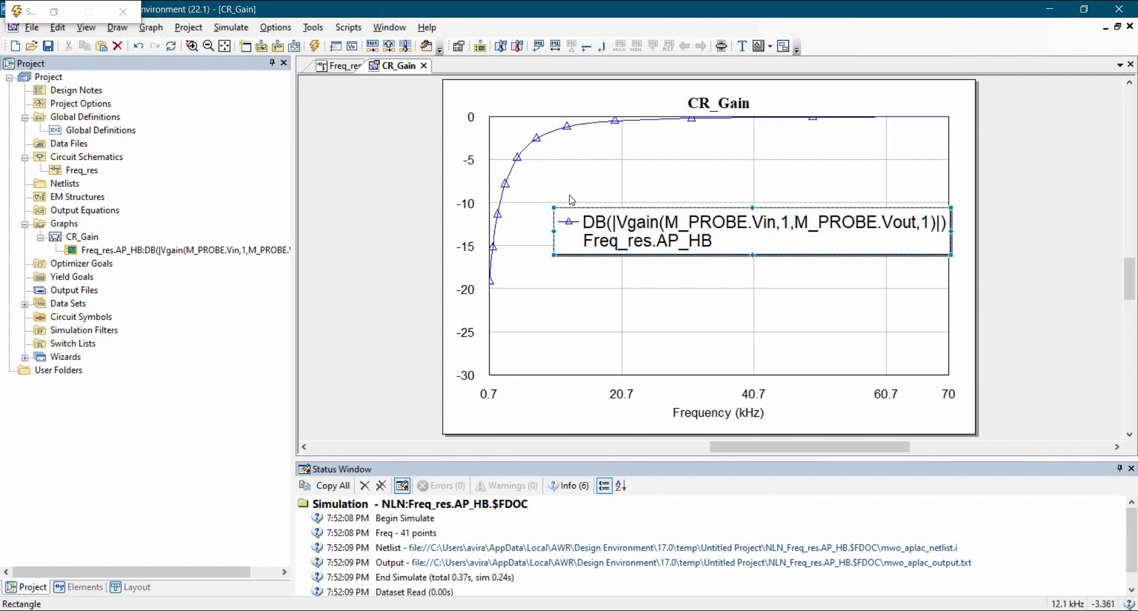
# Step: Place marker m1 on the gain curve and search it to the -3 dB point (7.1 kHz)
pyautogui.rightClick(564, 146)
pyautogui.click(613, 256)
pyautogui.click(535, 141)
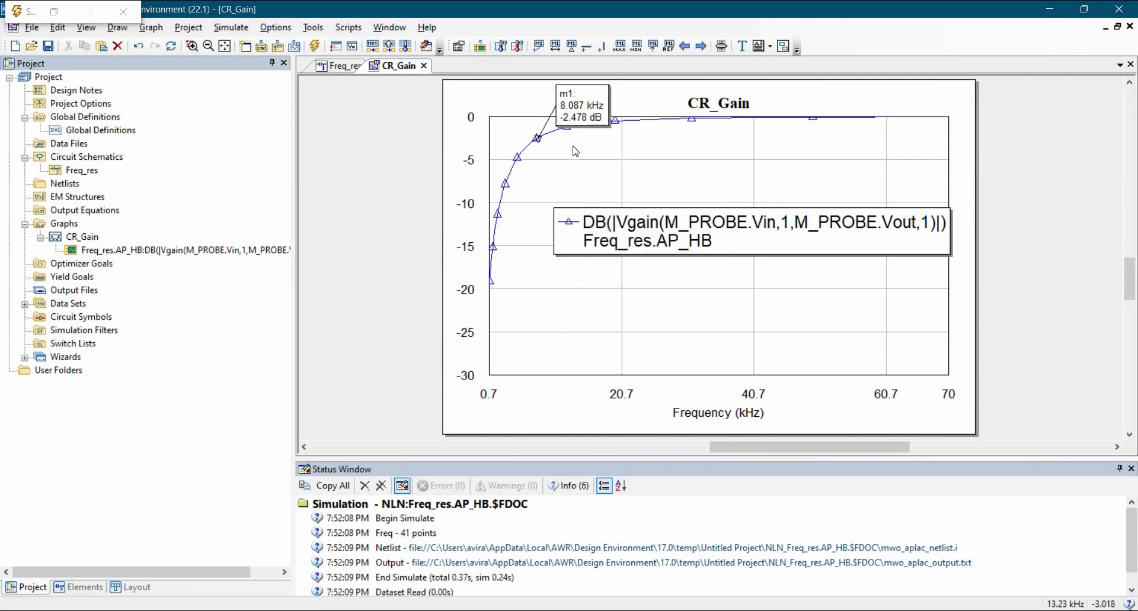
pyautogui.rightClick(577, 110)
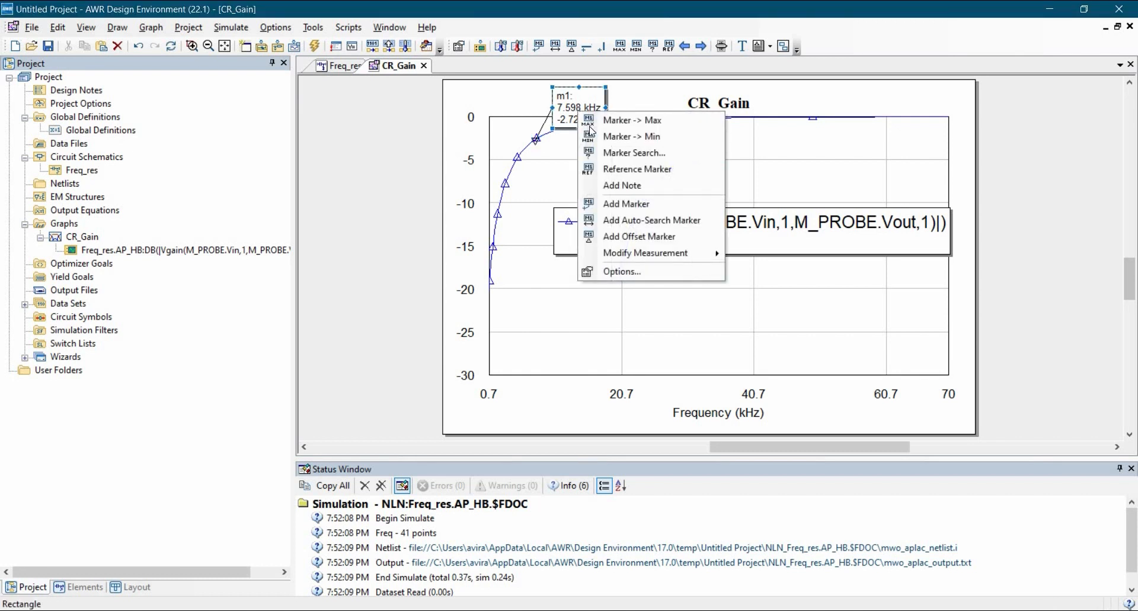
pyautogui.press('Return')
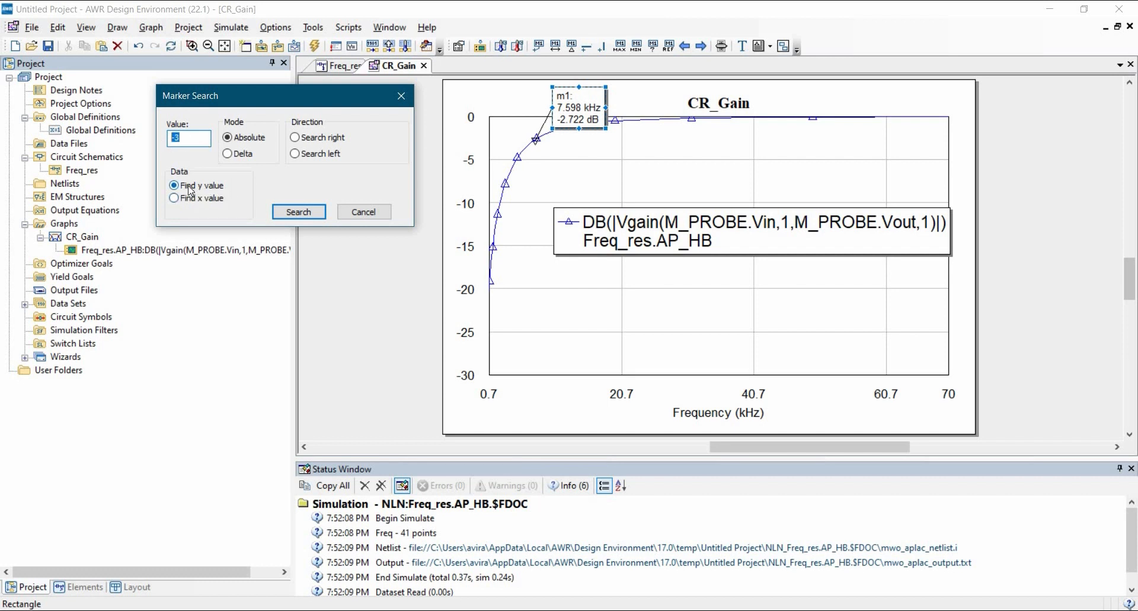
pyautogui.click(296, 212)
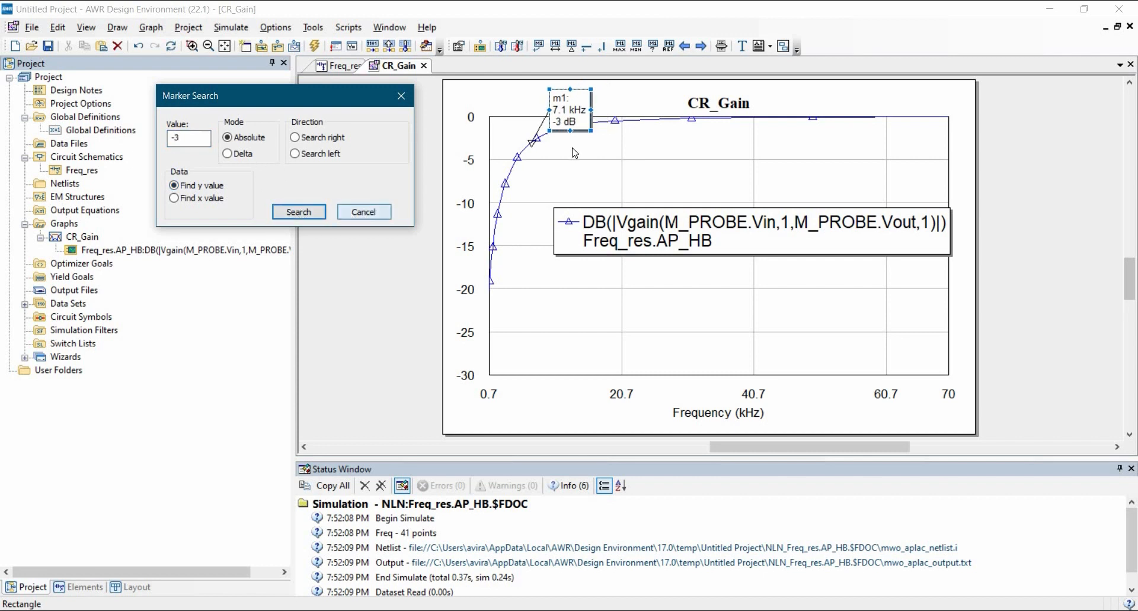
pyautogui.click(364, 212)
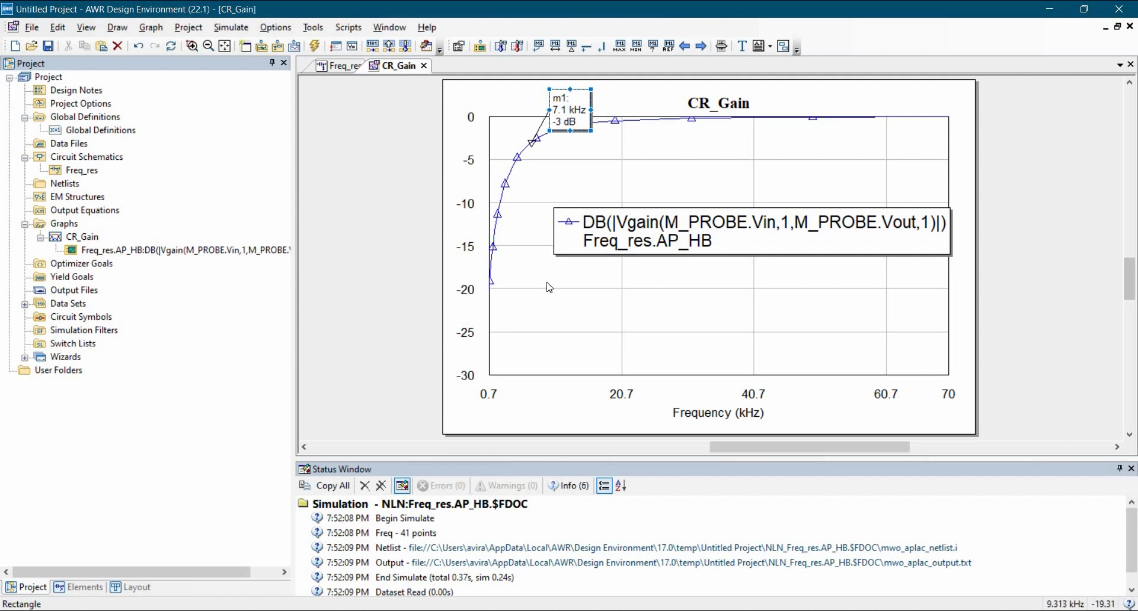
# Step: Duplicate the CR_Gain graph and rename the copy from CR_Gain 1 to CR_Phase
pyautogui.doubleClick(71, 237)
pyautogui.rightClick(70, 237)
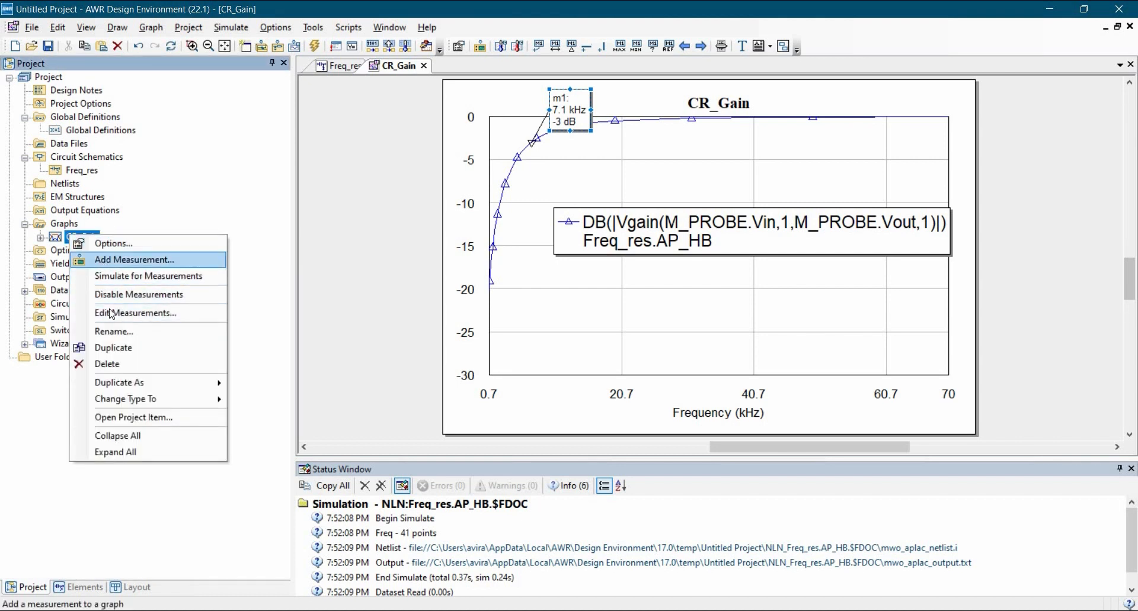
pyautogui.click(115, 350)
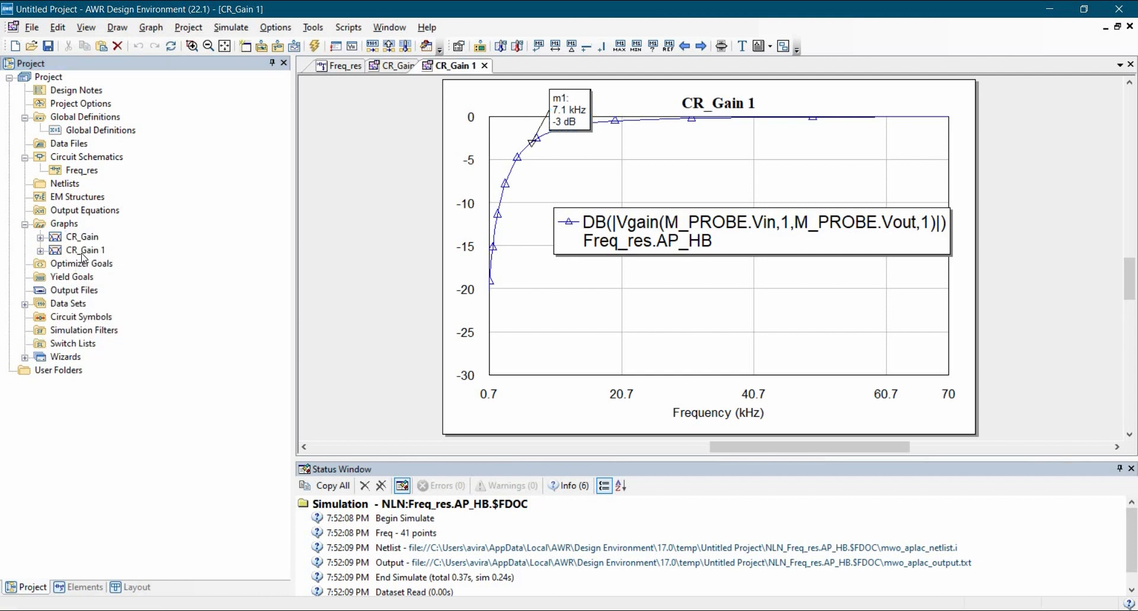
pyautogui.rightClick(81, 252)
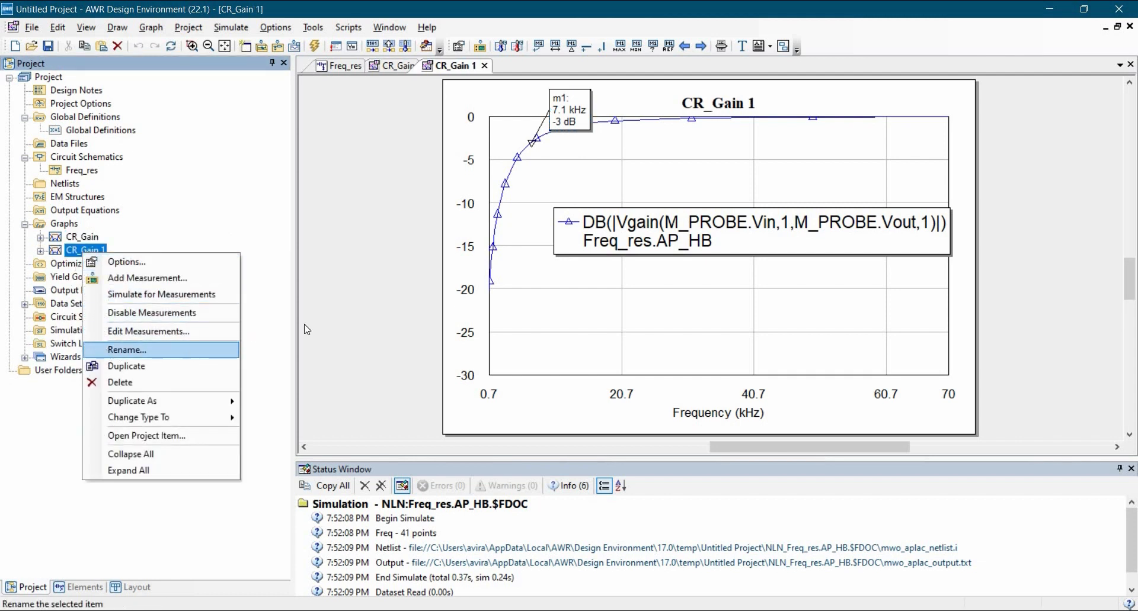
pyautogui.press('Return')
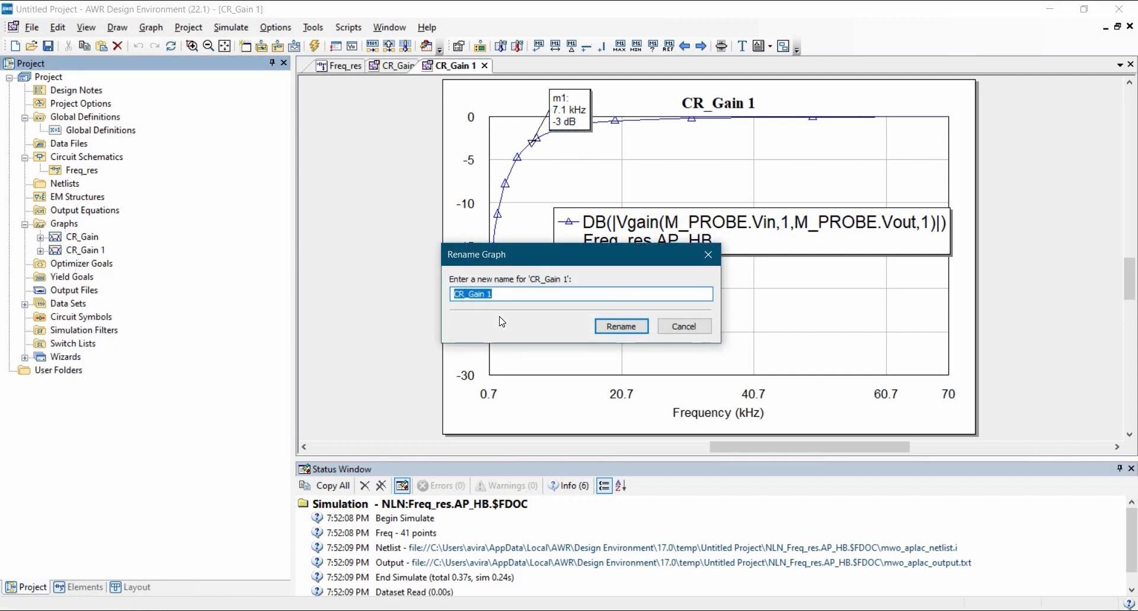
pyautogui.write('CR_')
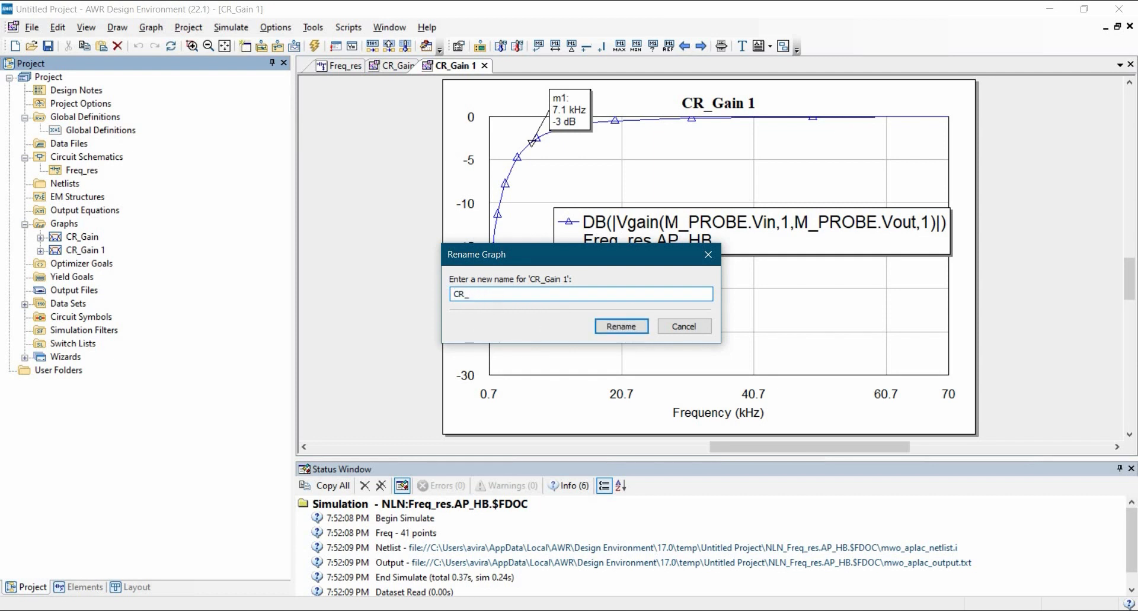
pyautogui.write('Ghase')
pyautogui.click(620, 327)
pyautogui.click(41, 251)
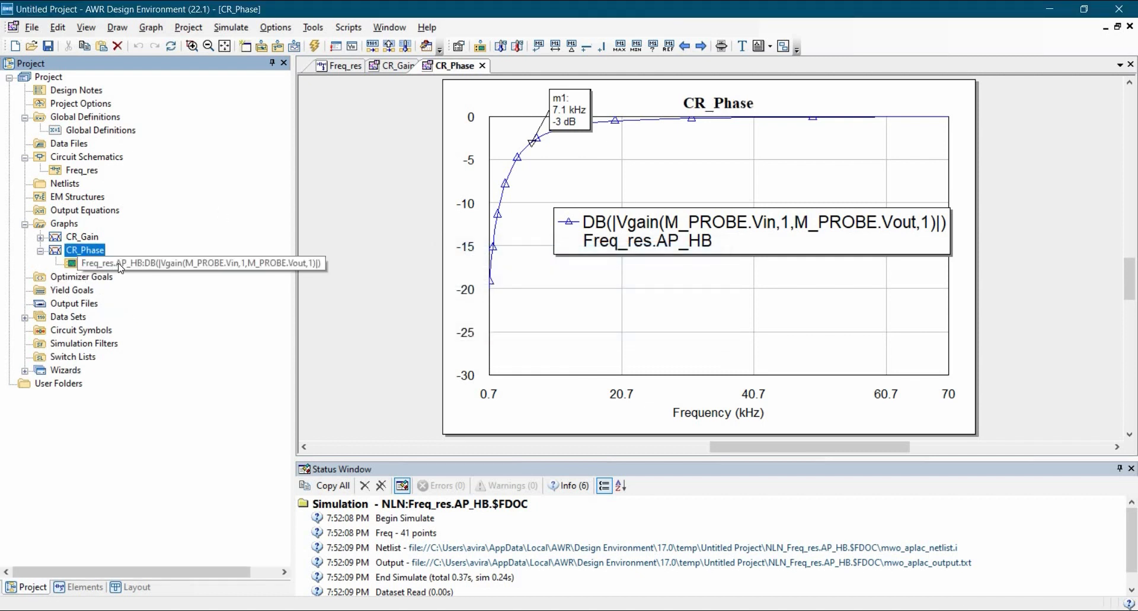
# Step: Modify CR_Phase's Vgain measurement to use the AngleU unwrapped phase modifier instead of dB
pyautogui.rightClick(569, 276)
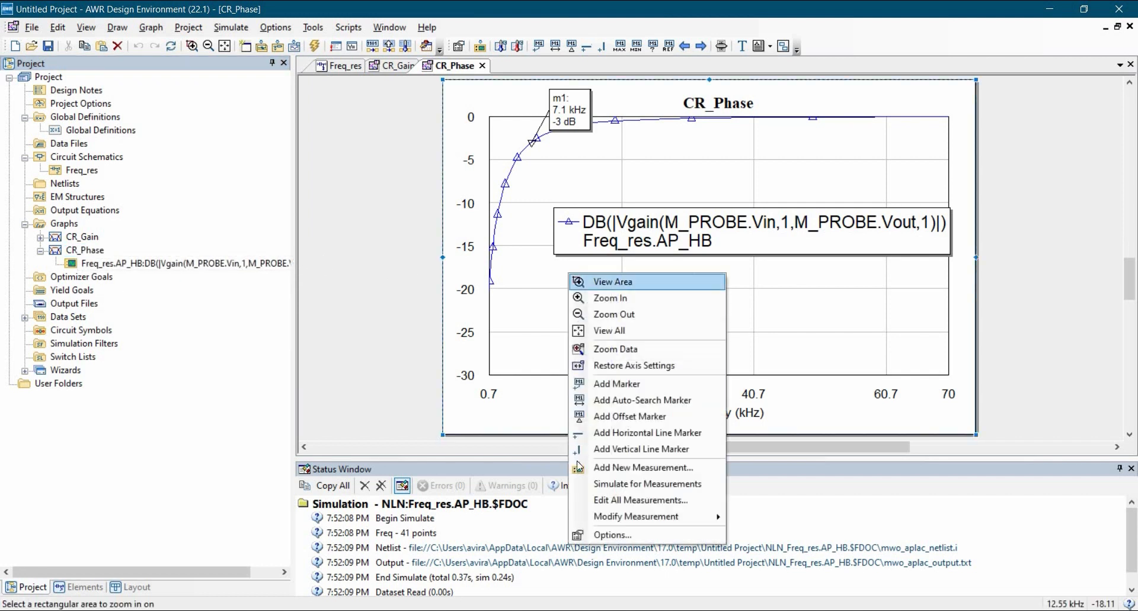
pyautogui.moveTo(642, 516)
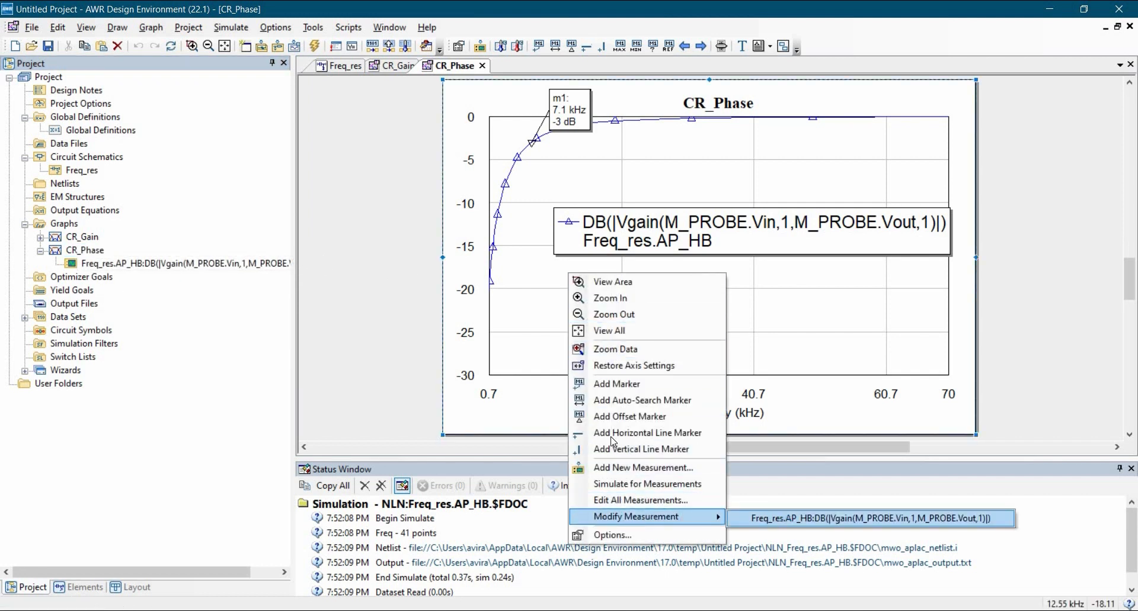
pyautogui.click(787, 521)
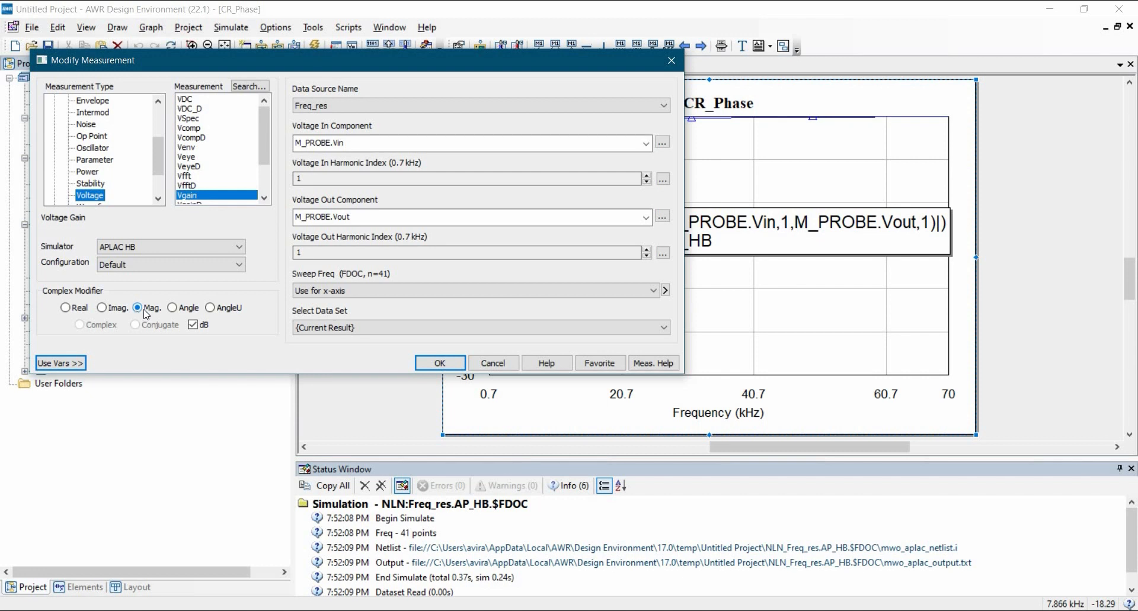
pyautogui.click(222, 317)
pyautogui.click(439, 363)
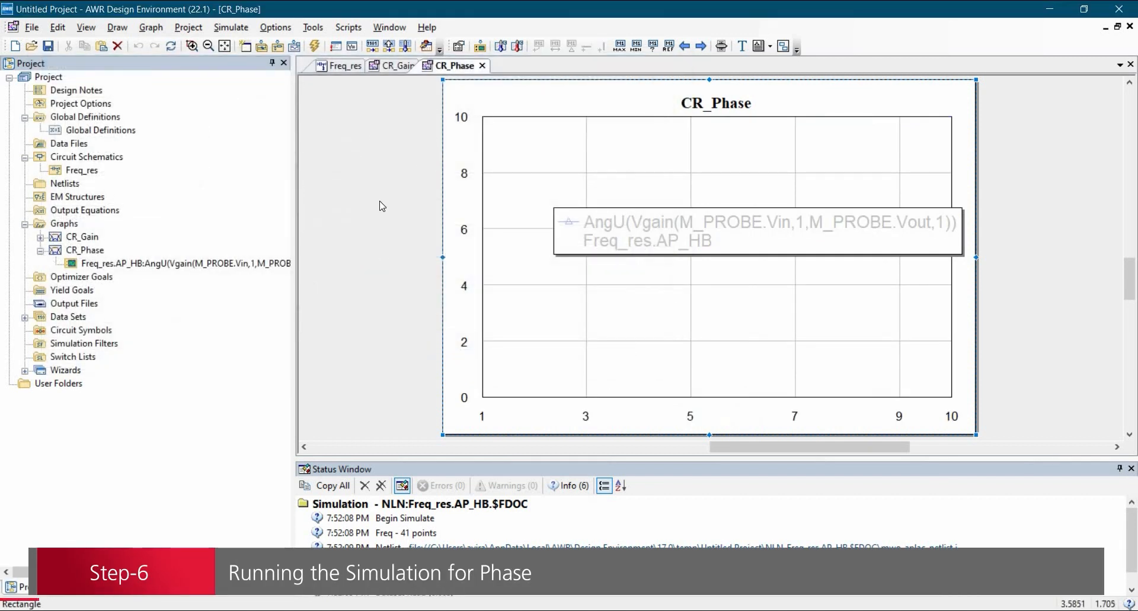
# Step: Simulate to plot unwrapped phase in degrees and move the CR_Phase legend to the top
pyautogui.click(315, 46)
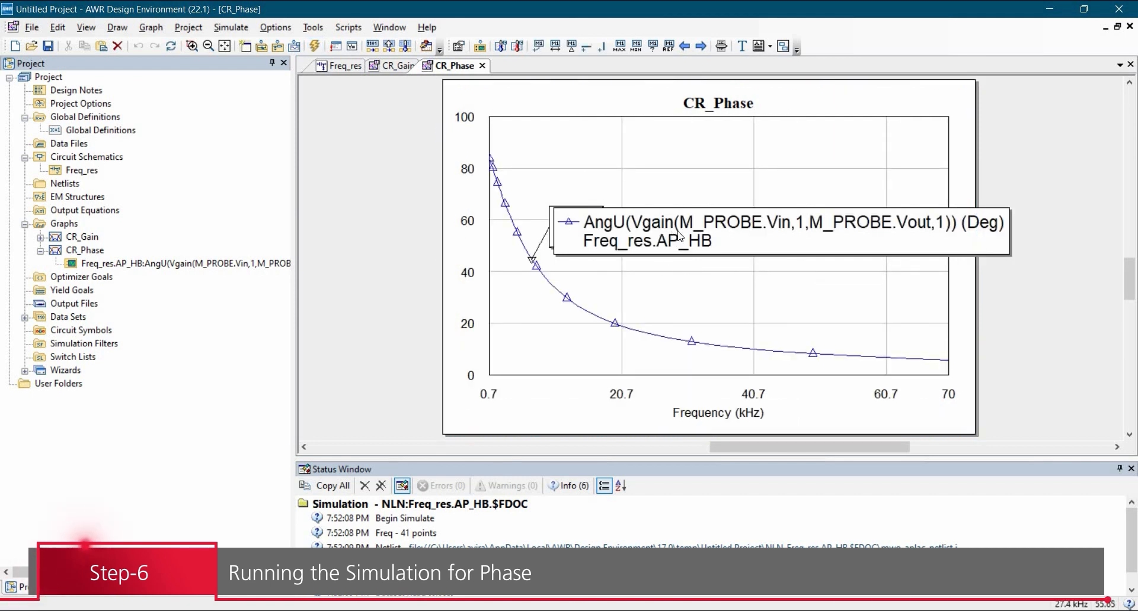
pyautogui.moveTo(680, 255)
pyautogui.mouseDown()
pyautogui.moveTo(681, 172)
pyautogui.moveTo(614, 132)
pyautogui.mouseUp()
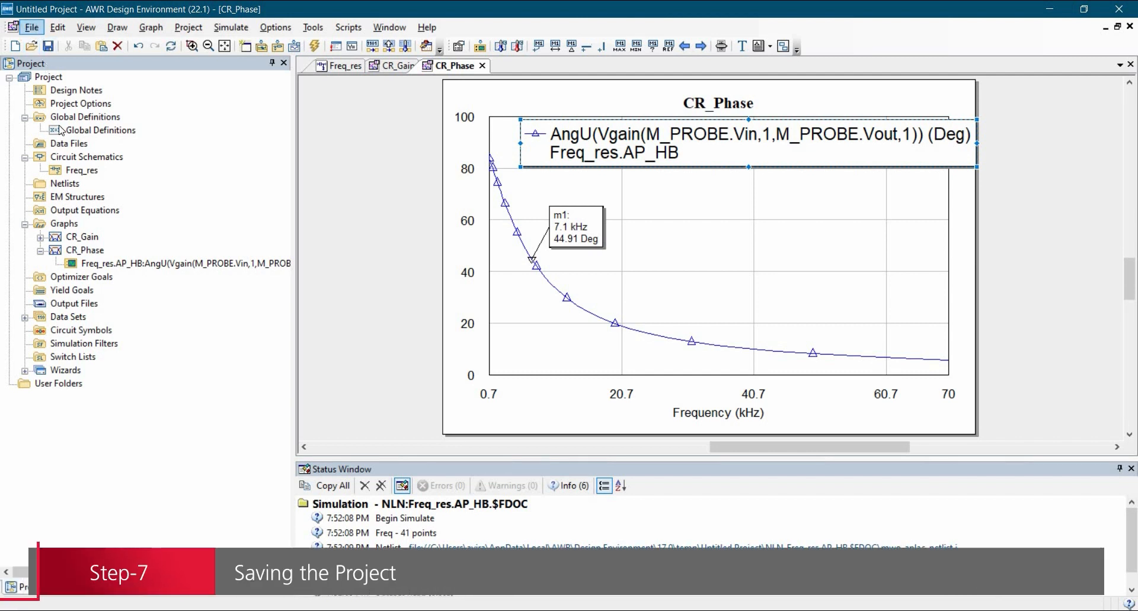
# Step: Save the project as 'CR_Gain_Phase' in the Tutorial-8 folder via Save Project As
pyautogui.click(31, 27)
pyautogui.click(59, 142)
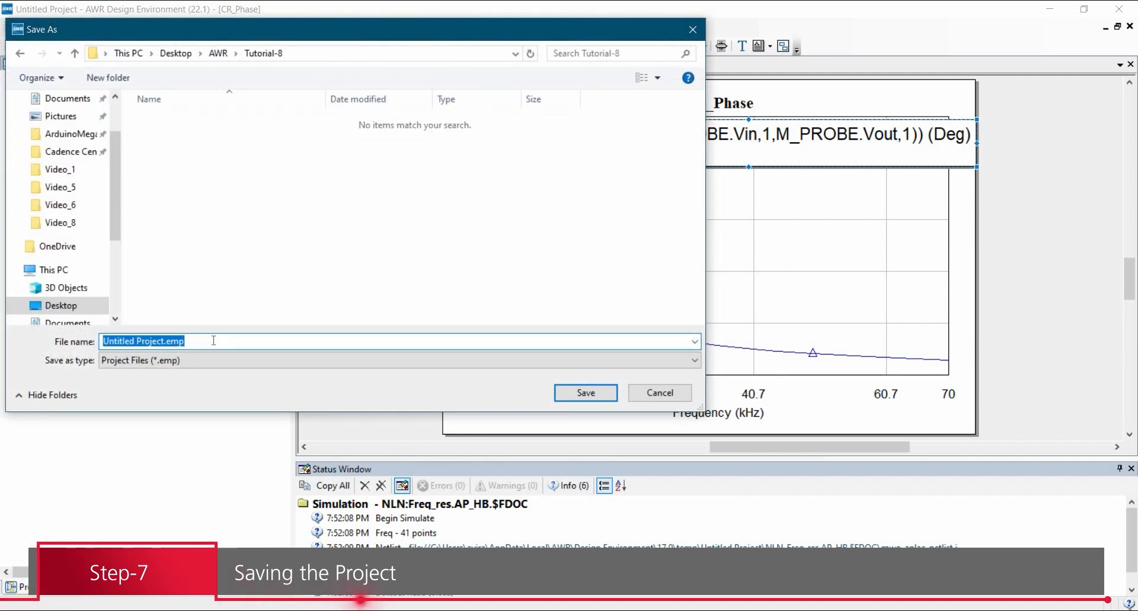
pyautogui.write('CR_Gain')
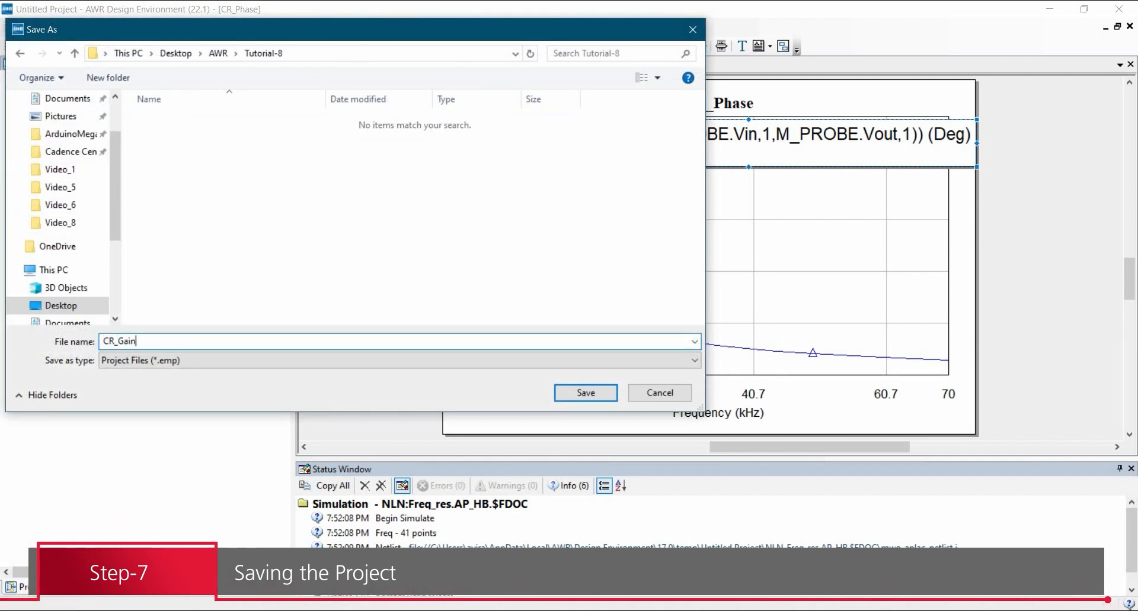
pyautogui.write('_Phase')
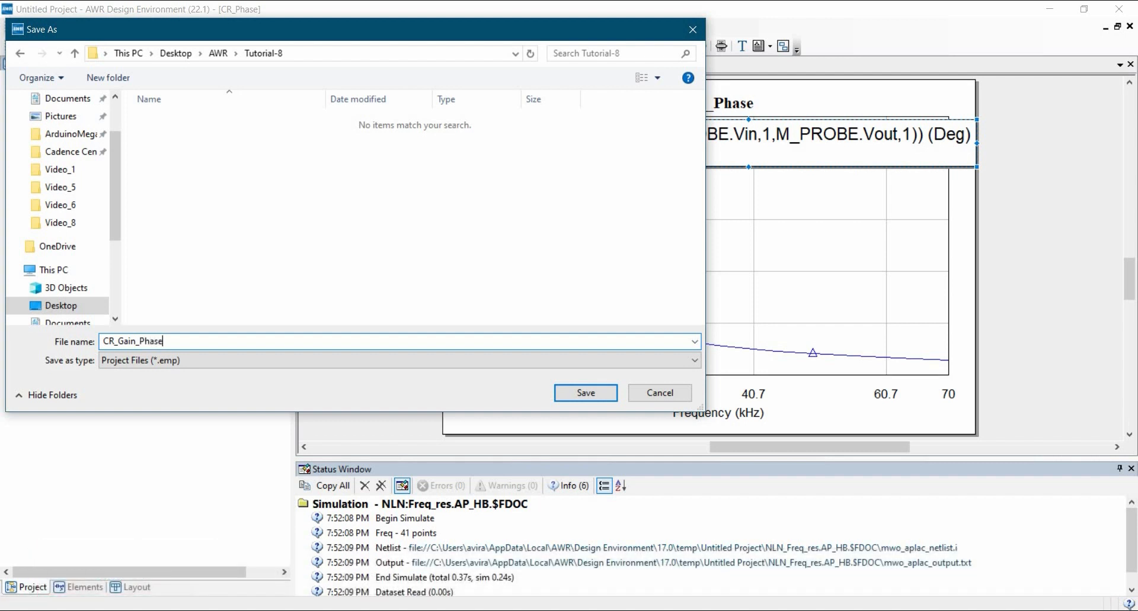
pyautogui.click(576, 393)
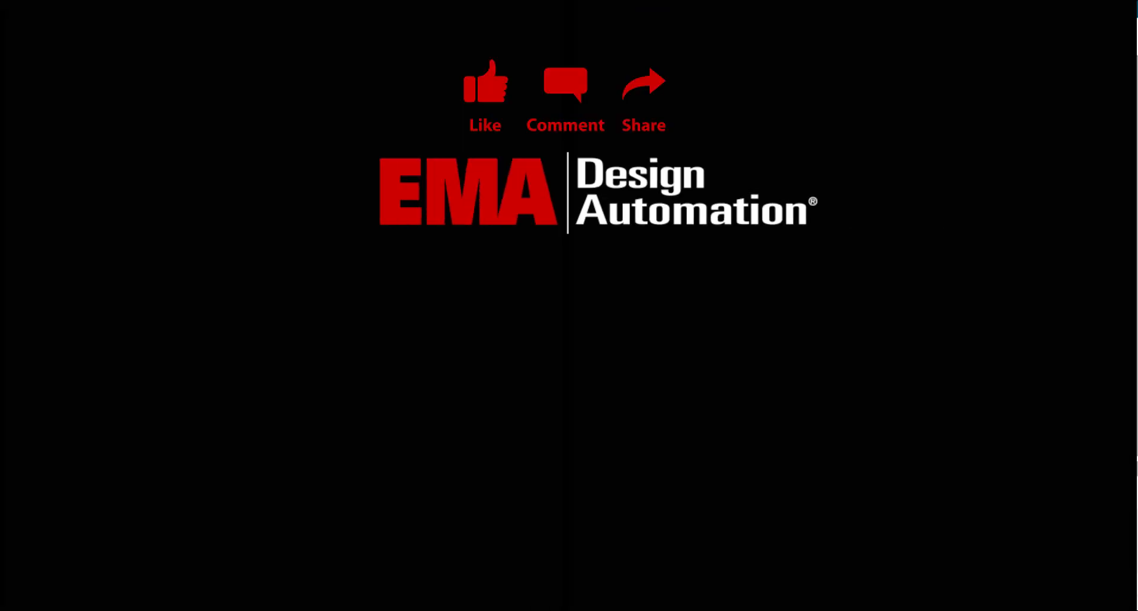